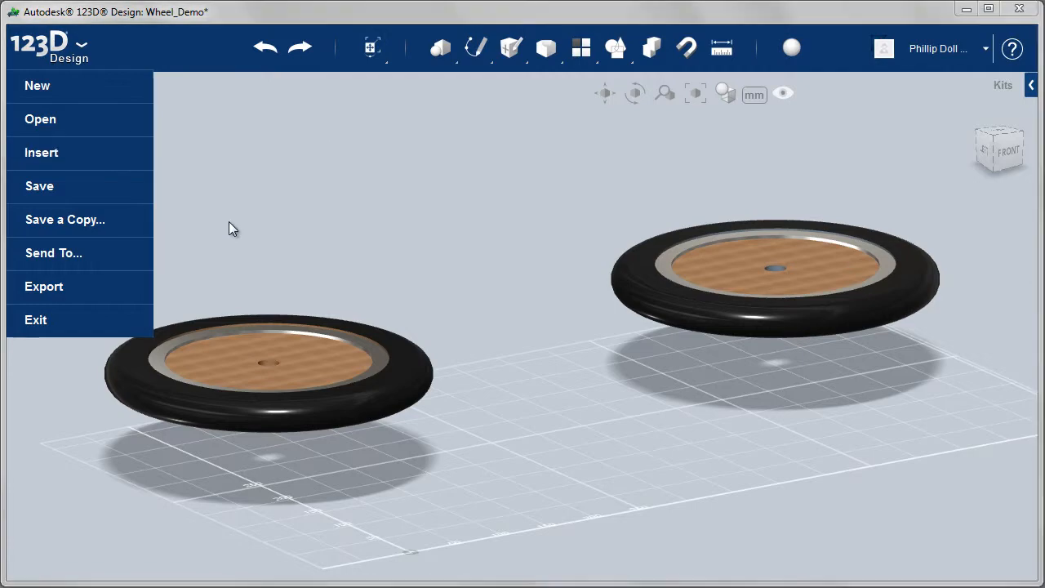
Insert the Fork_Demo model from the Datasets folder into the wheel design
left_click(412, 222)
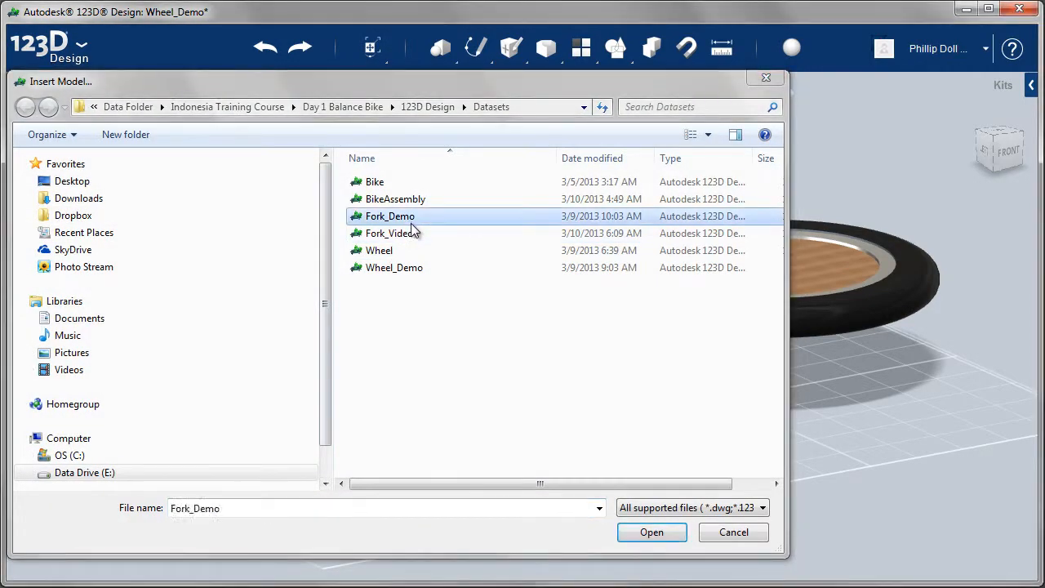
left_click(654, 533)
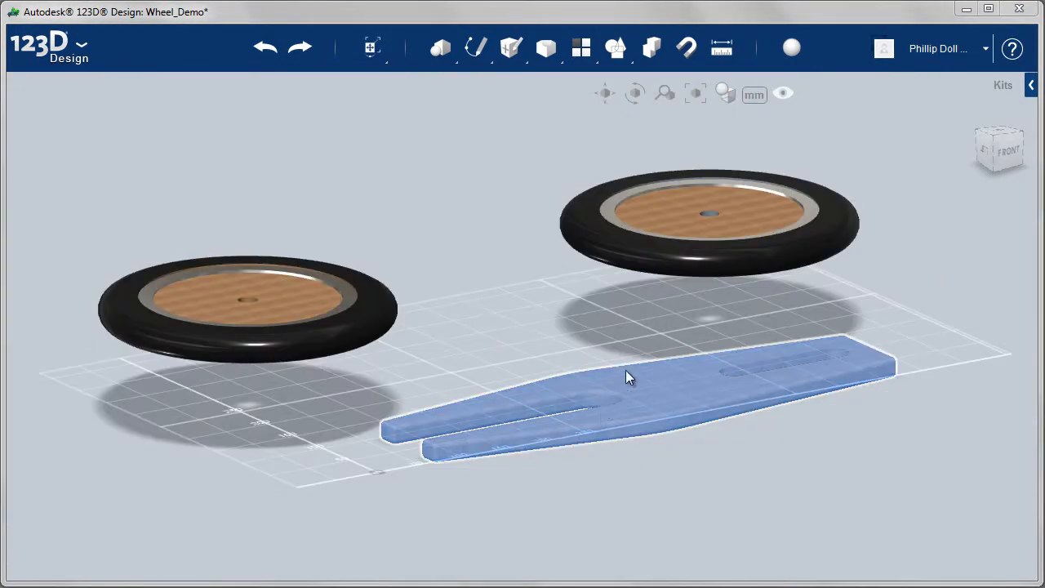
left_click(892, 480)
Select the inserted fork and then the wheels to check which bodies belong together
left_click(675, 414)
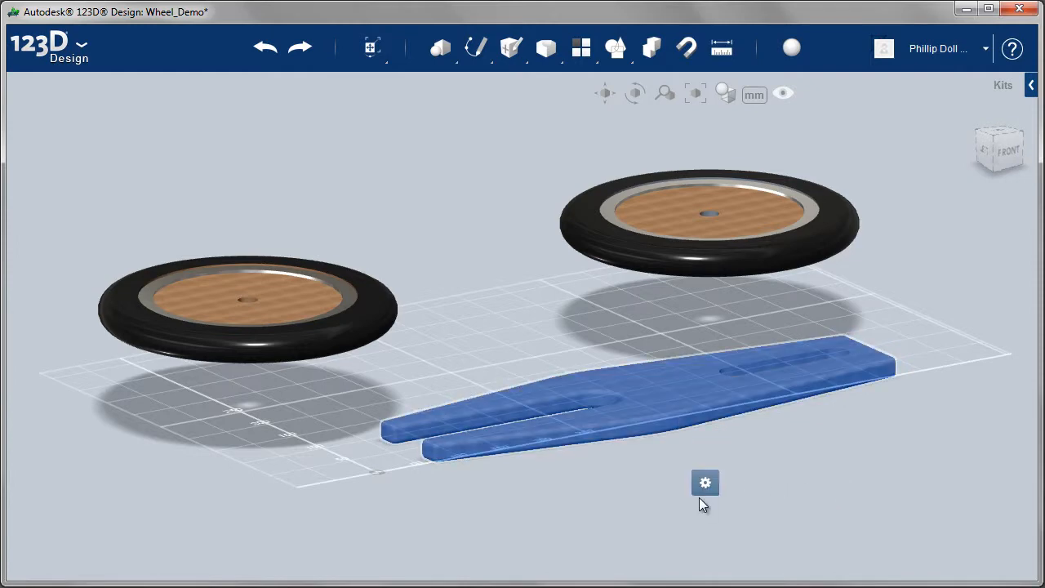
left_click(679, 501)
left_click(293, 359)
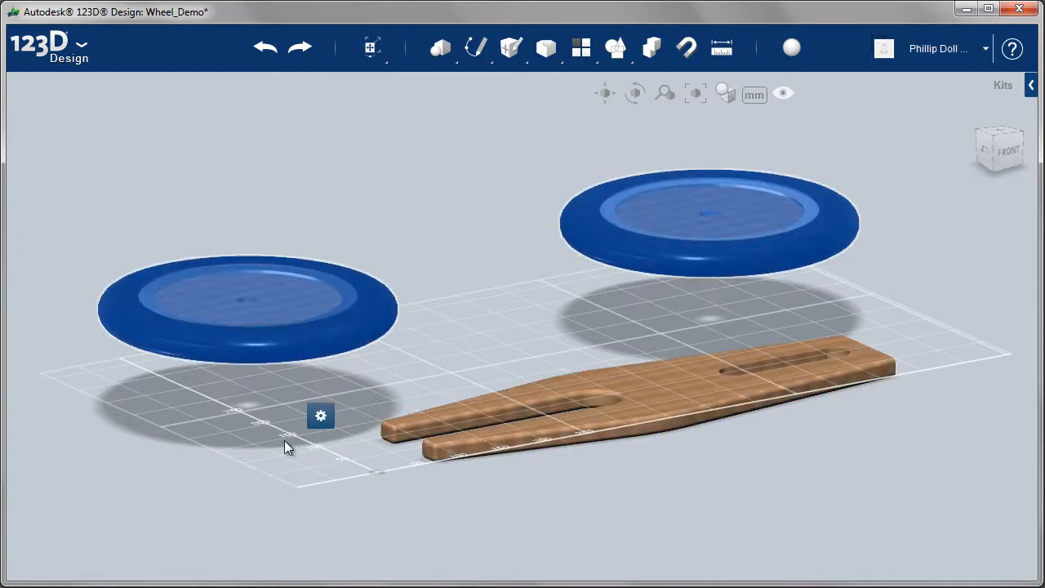
left_click(651, 562)
Rotate the flat fork about its long axis until it stands upright on its long edge
left_click(672, 428)
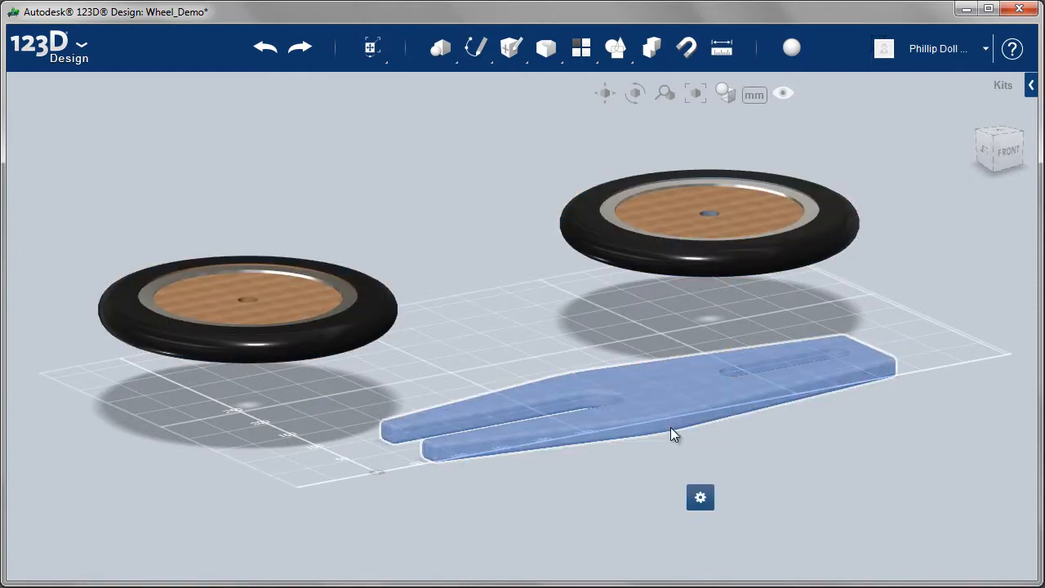
mouse_move(699, 501)
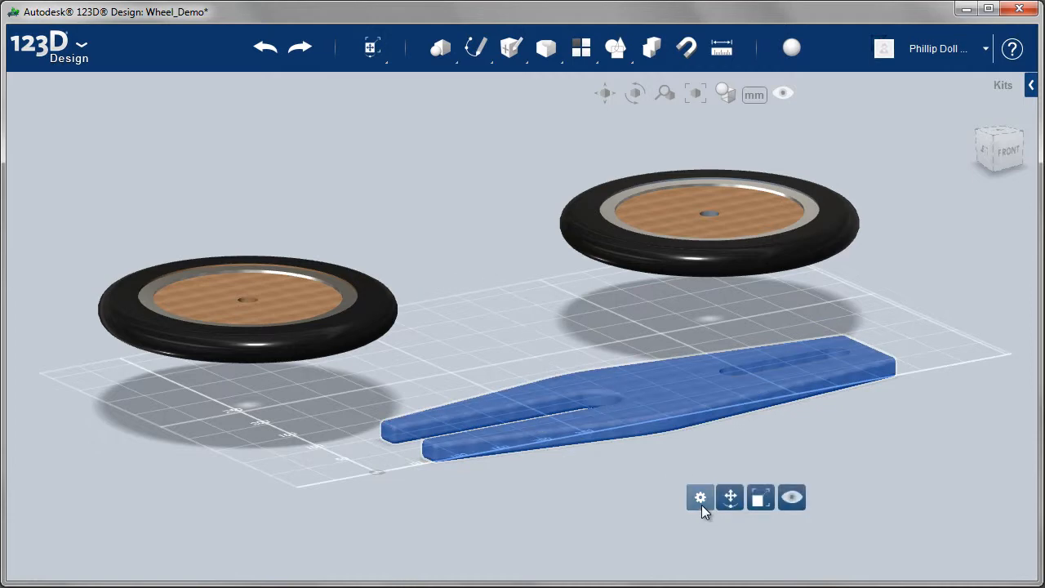
left_click(729, 496)
left_click_drag(686, 422, 638, 257)
left_click(942, 462)
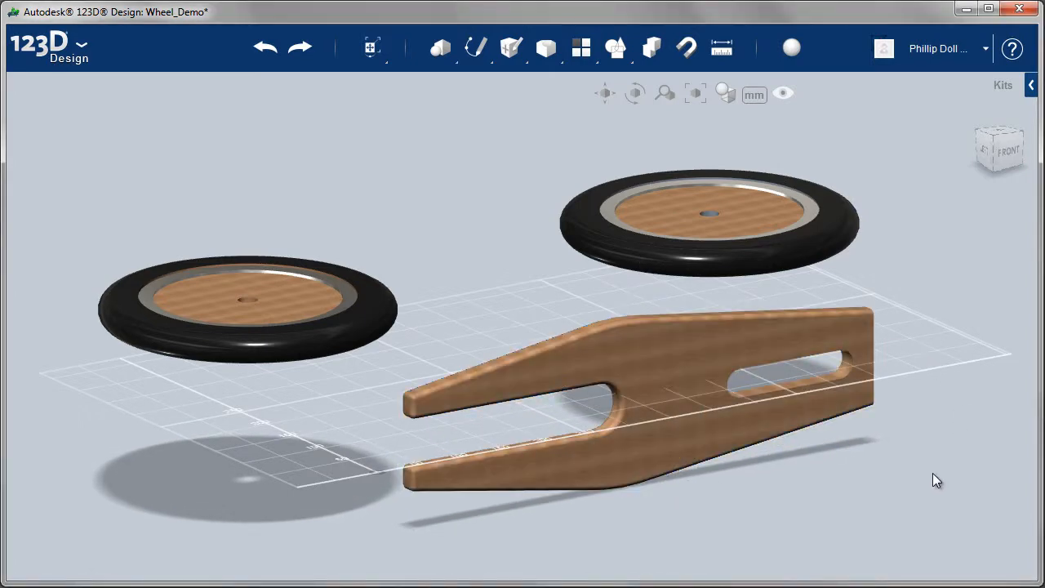
Move the fork between the two wheels, lining it up with the wheel centres as seen in the top view
left_click_drag(697, 415, 451, 182)
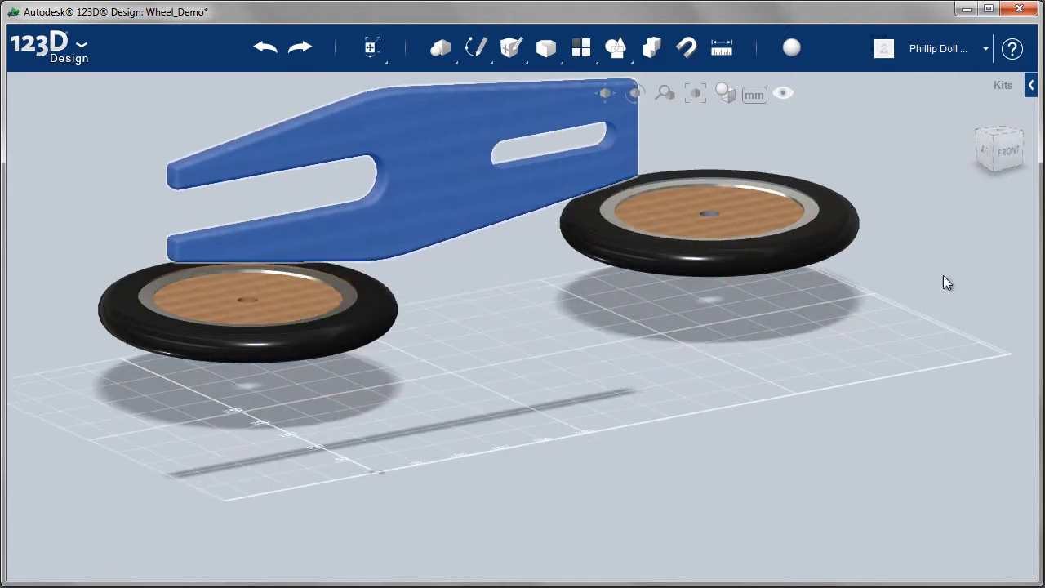
left_click(983, 149)
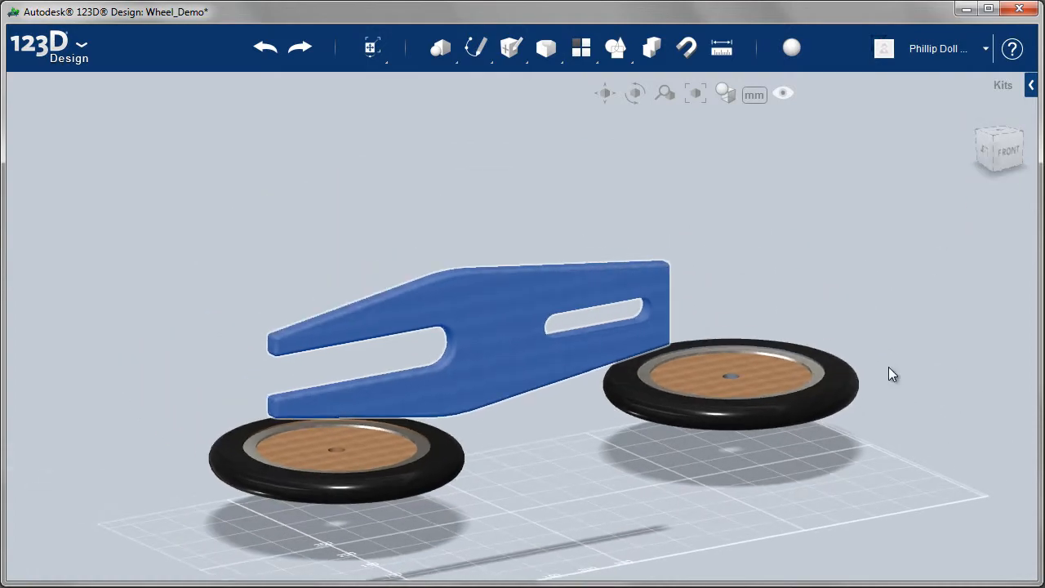
left_click(1000, 139)
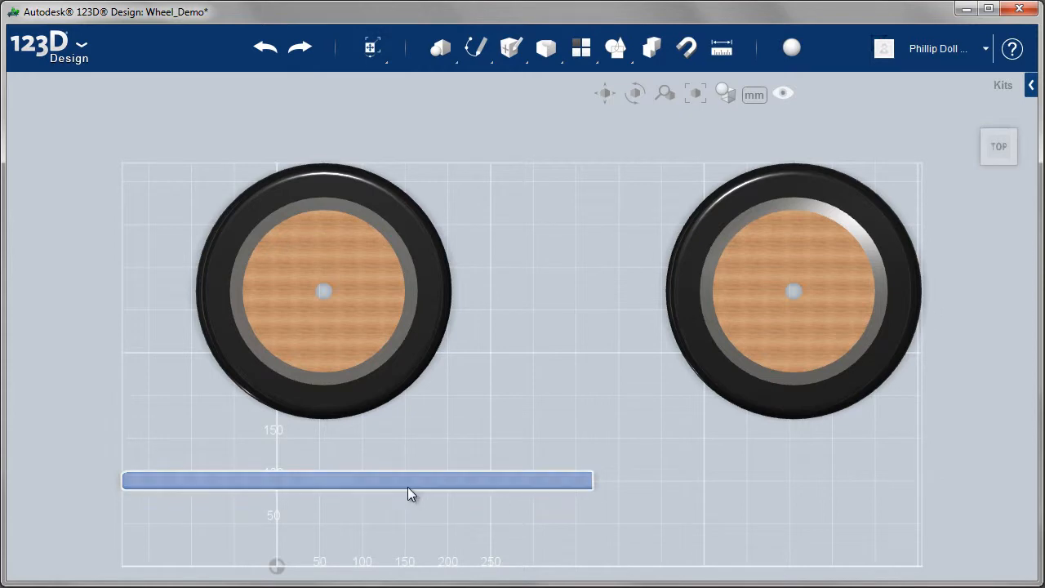
left_click_drag(515, 426, 591, 302)
left_click(608, 357)
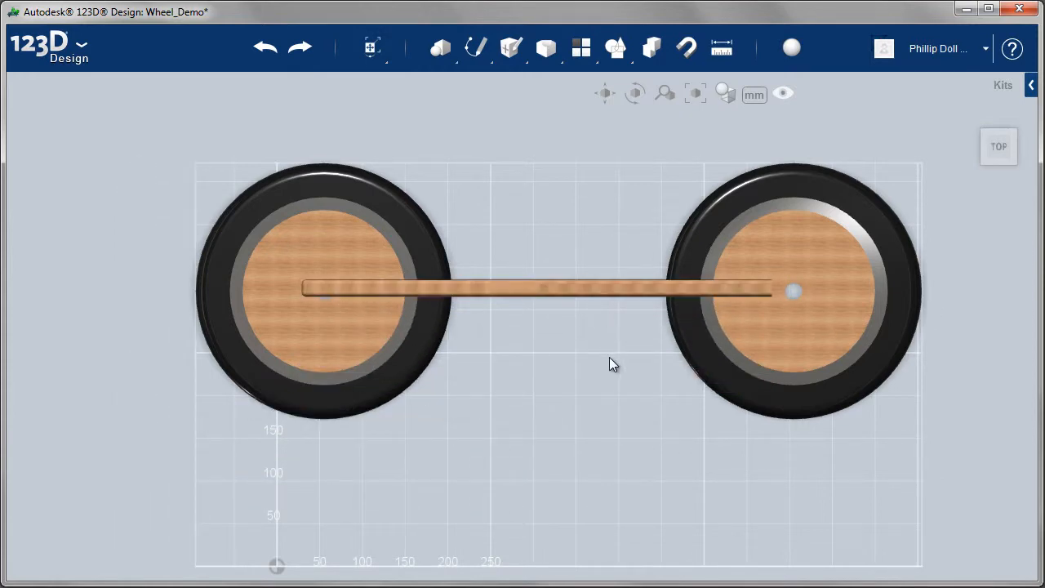
Rotate the fork in the top view to a steep steering angle, with its open end pointing down toward the front wheel
left_click(570, 290)
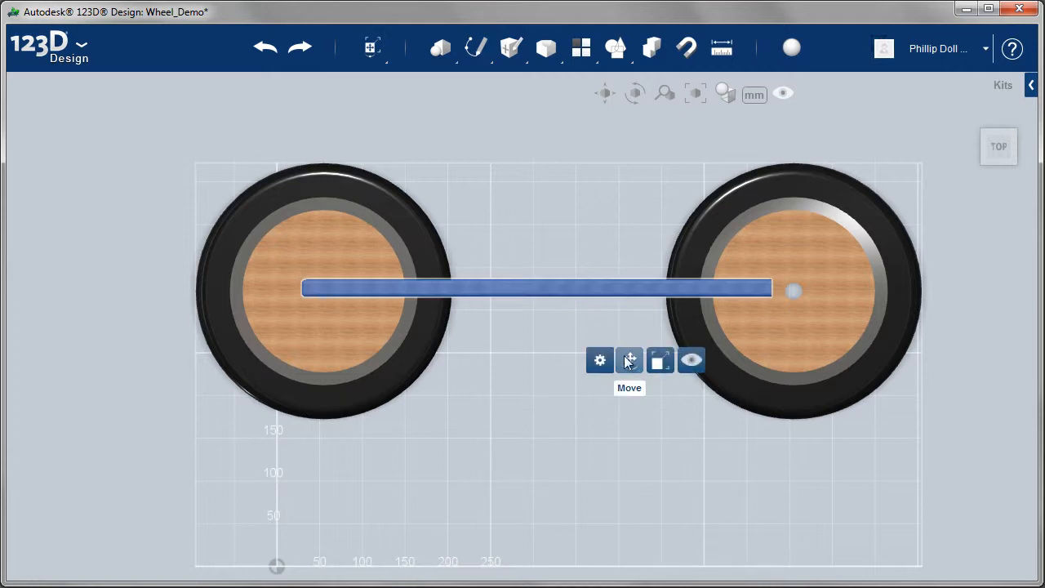
left_click(629, 363)
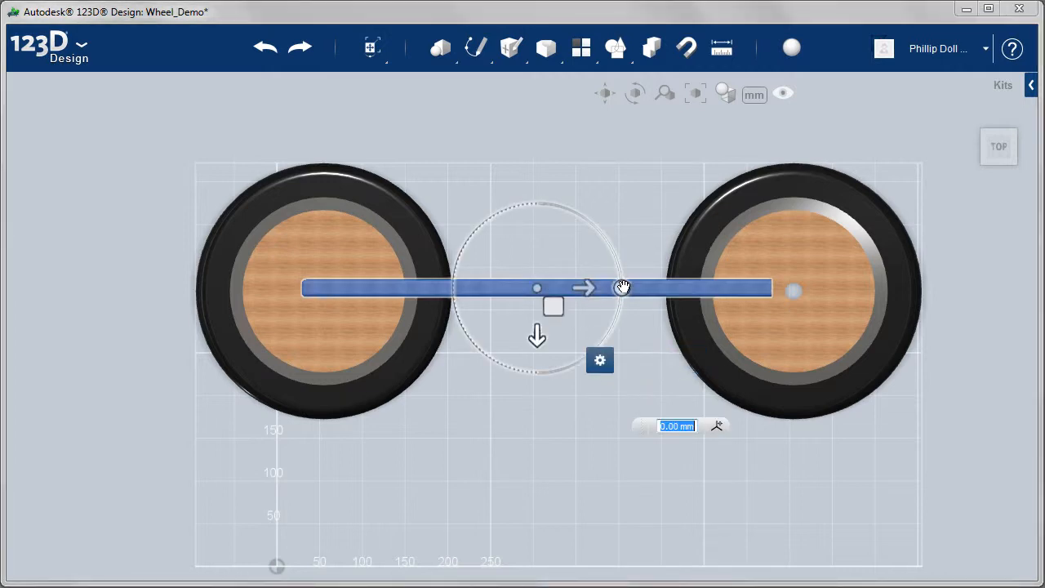
left_click_drag(620, 286, 565, 187)
left_click(675, 446)
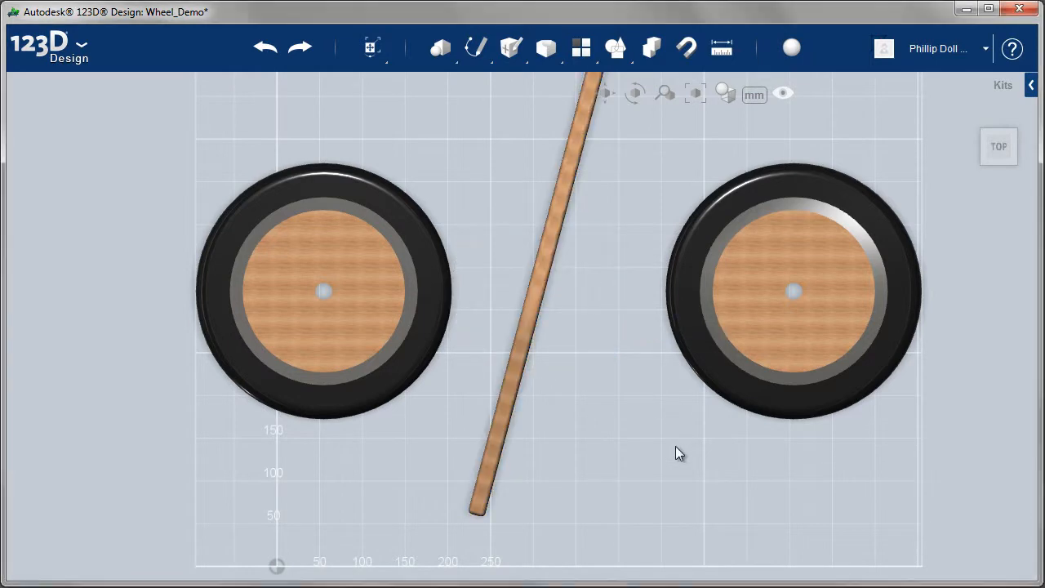
Move the fork in the back view so its open slot is centred across the thickness of the front wheel
mouse_move(982, 144)
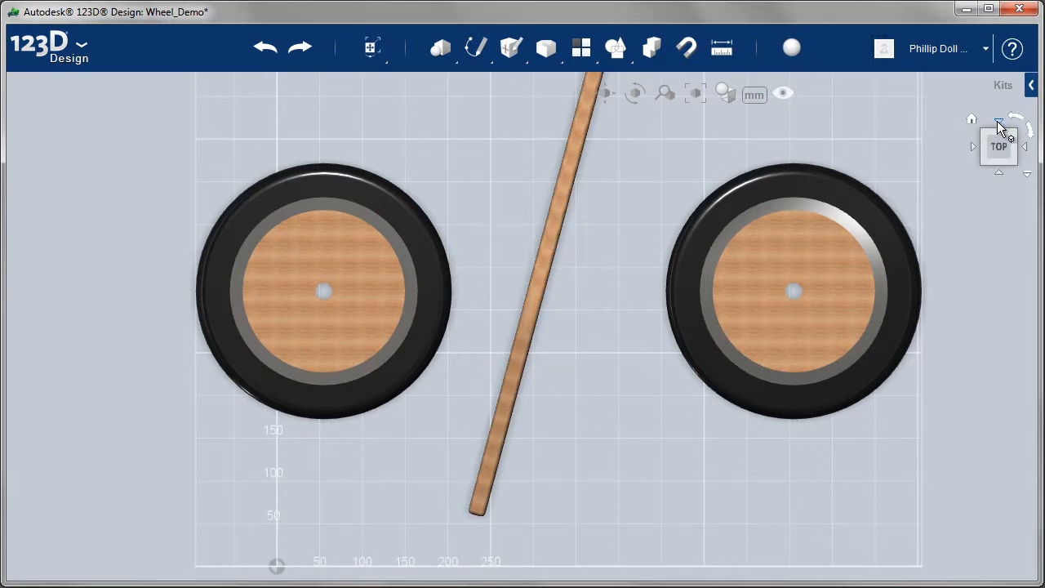
left_click(999, 121)
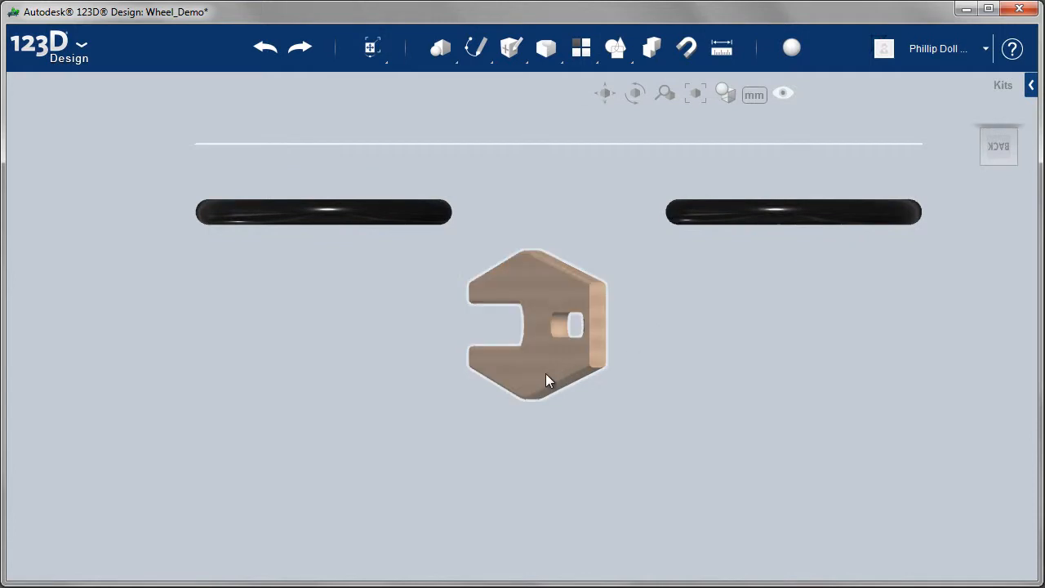
left_click(511, 284)
left_click_drag(511, 285, 403, 271)
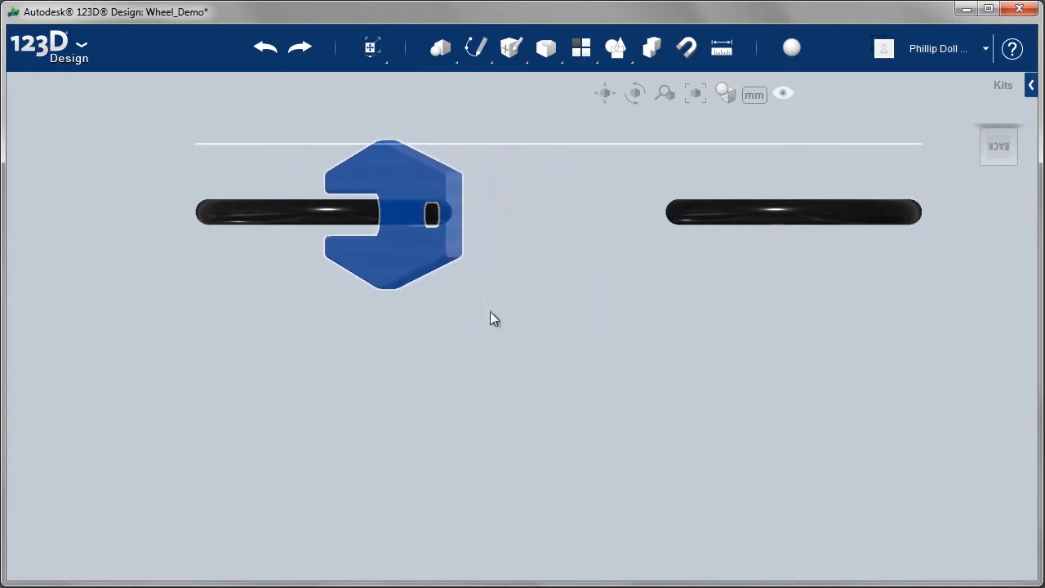
scroll(454, 257, "up", 5)
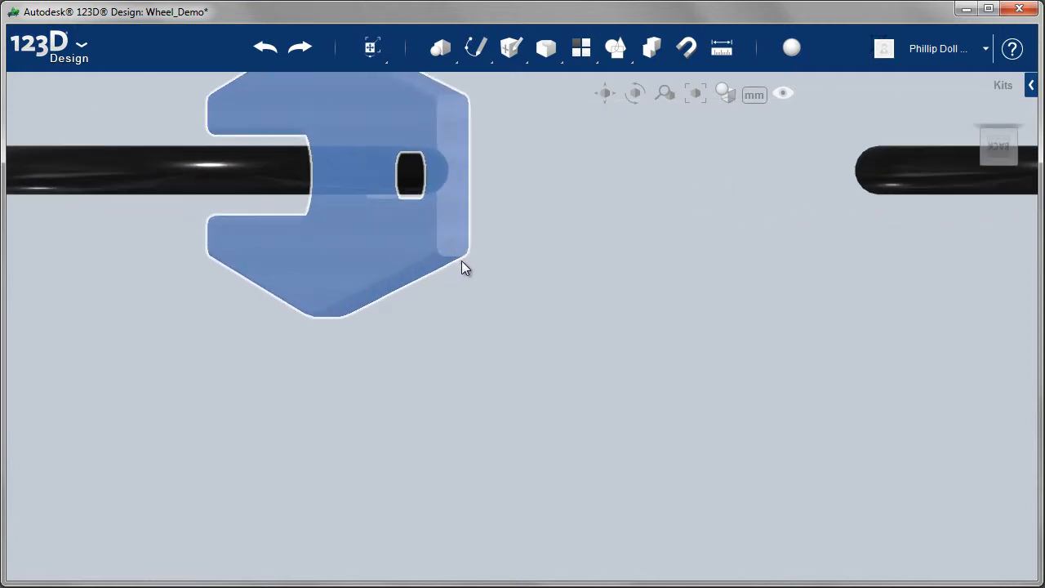
middle_click_drag(539, 304, 756, 462)
left_click_drag(512, 409, 511, 405)
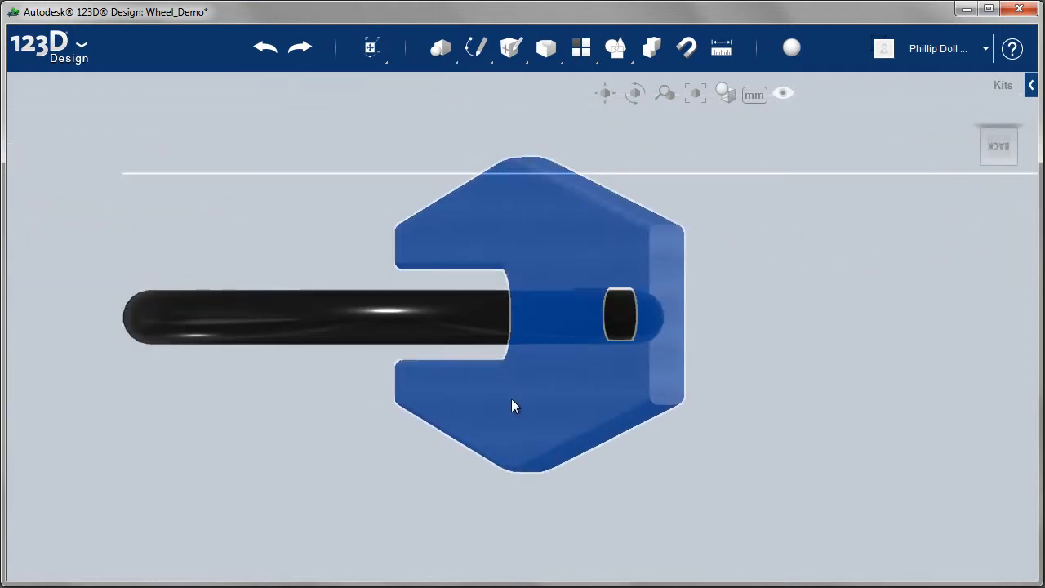
left_click(783, 400)
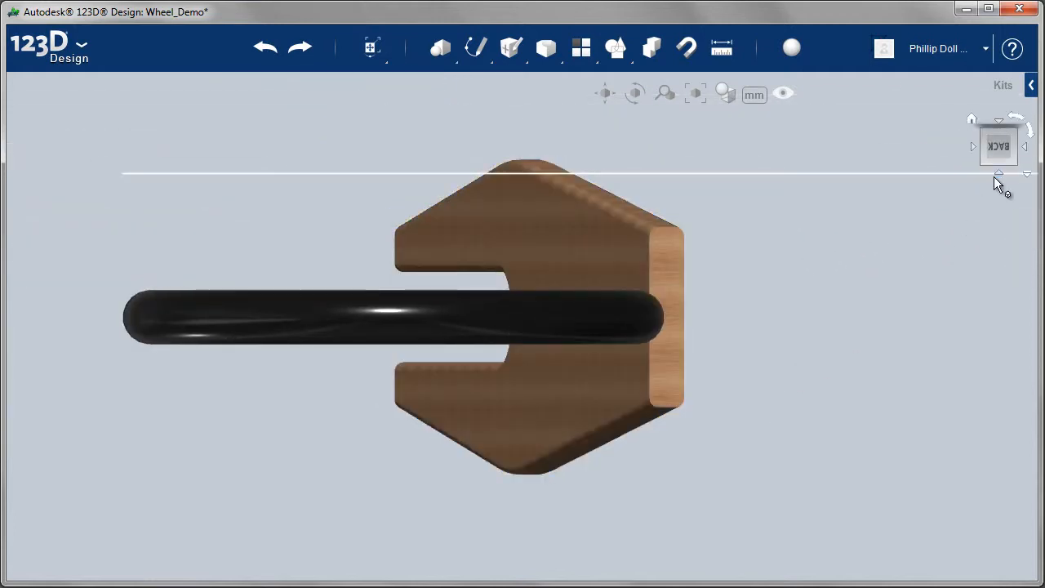
Move the fork -900 mm along the vertical direction of the top view, bringing its open end to the front wheel's hub
left_click(993, 185)
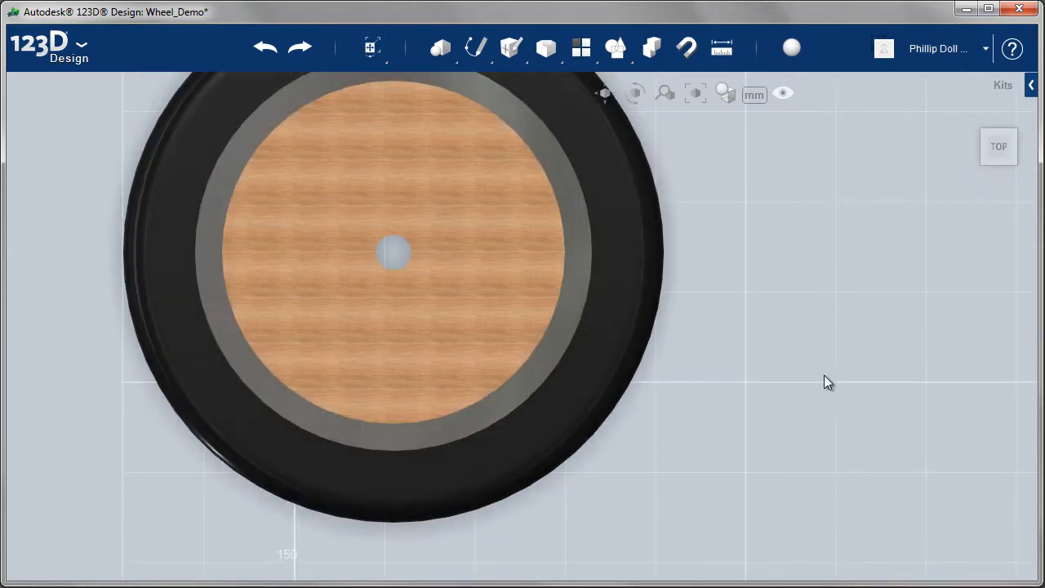
scroll(822, 375, "up", 2)
scroll(822, 377, "down", 4)
scroll(824, 379, "down", 6)
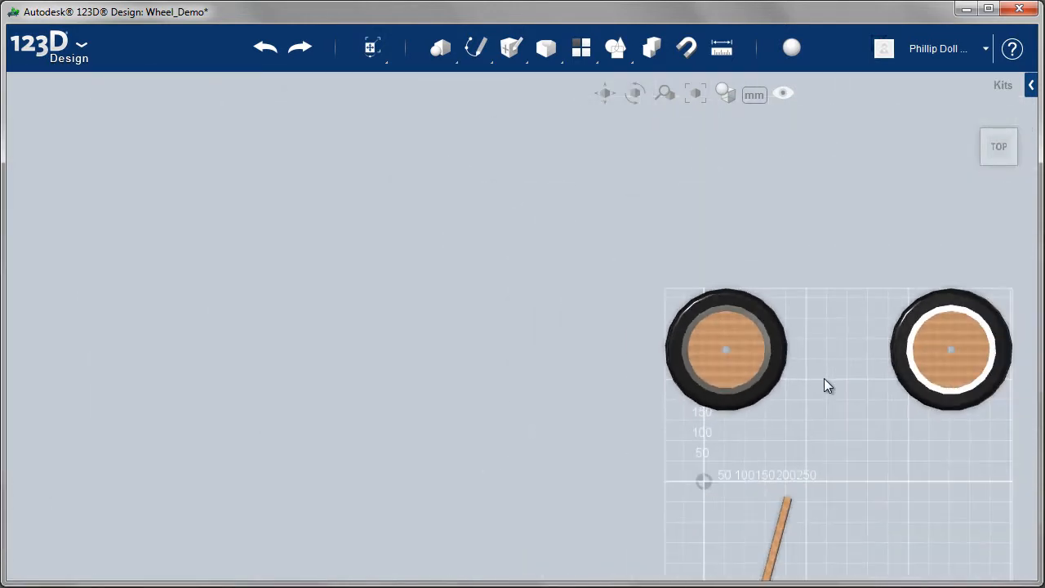
middle_click_drag(752, 349, 566, 245)
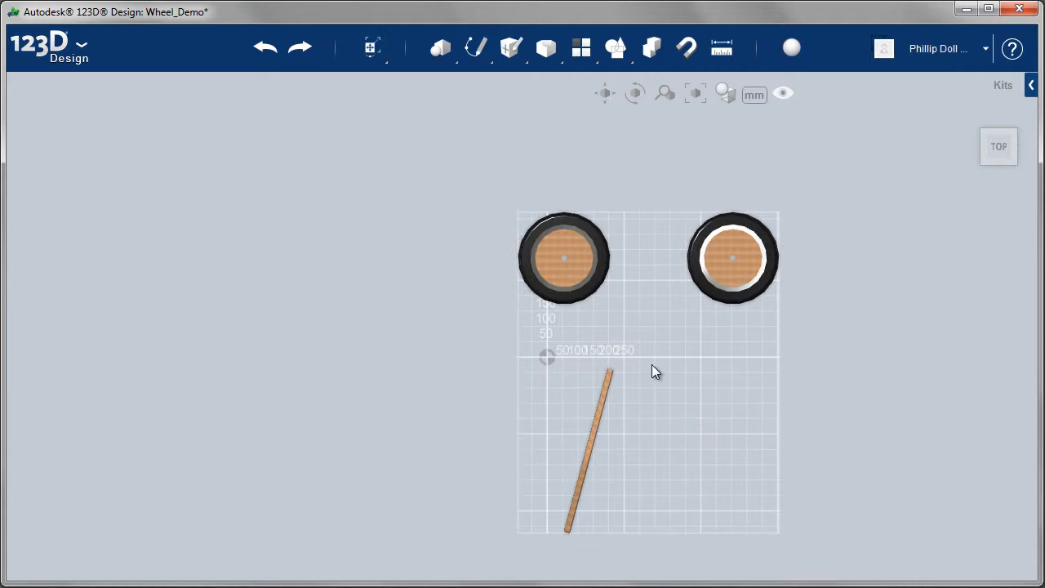
left_click(602, 399)
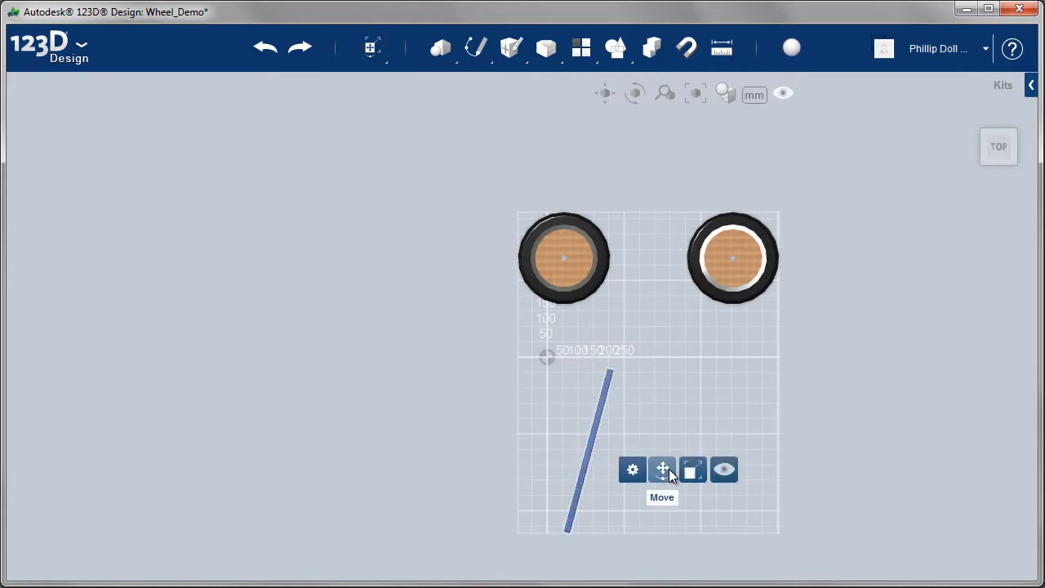
left_click(665, 468)
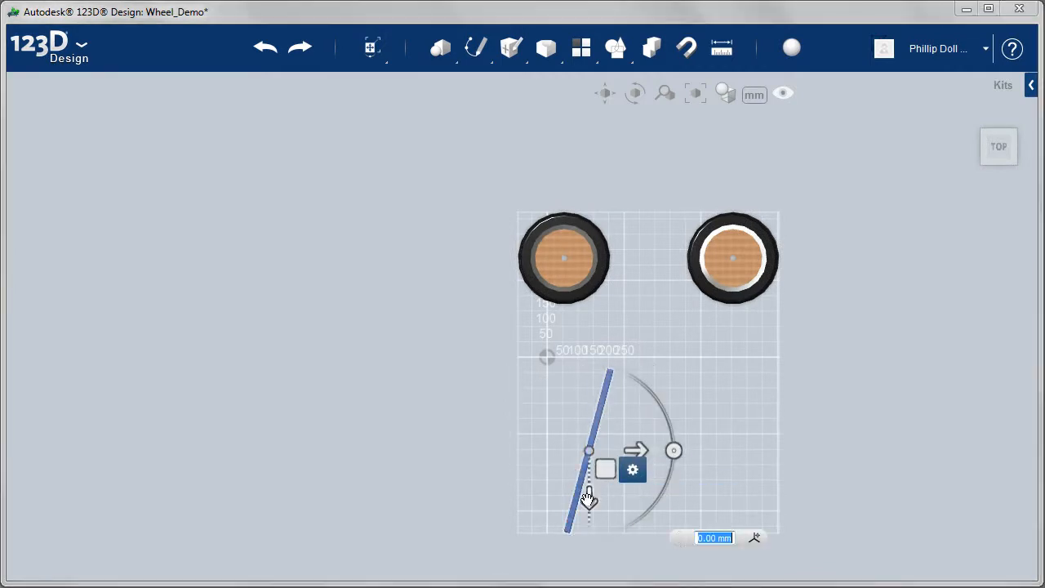
left_click_drag(589, 496, 616, 237)
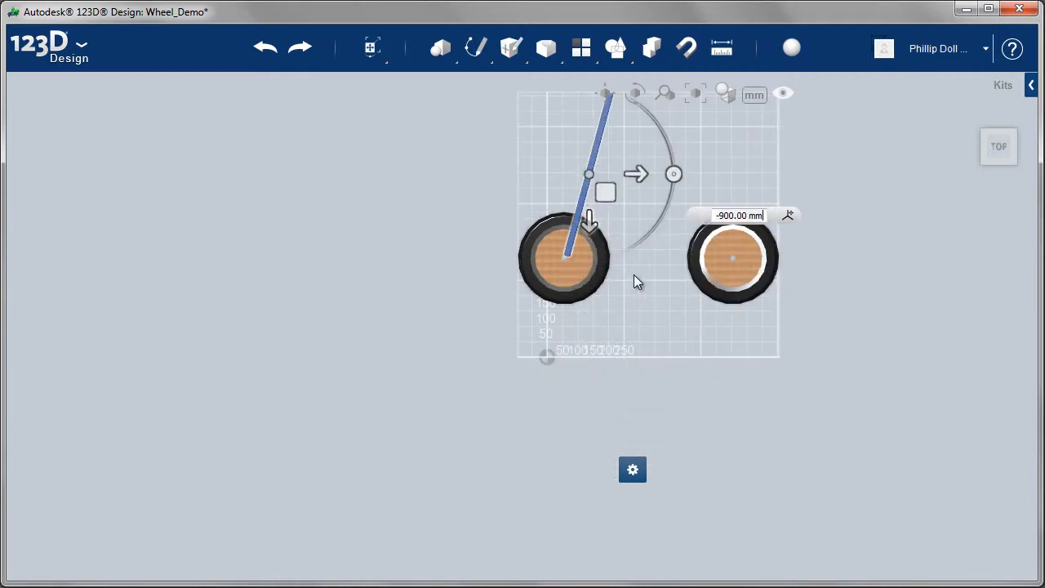
Fine-tune the fork's position over the front wheel's hub by moving it 30 mm vertically and -10 mm horizontally in the top view
scroll(638, 278, "up", 3)
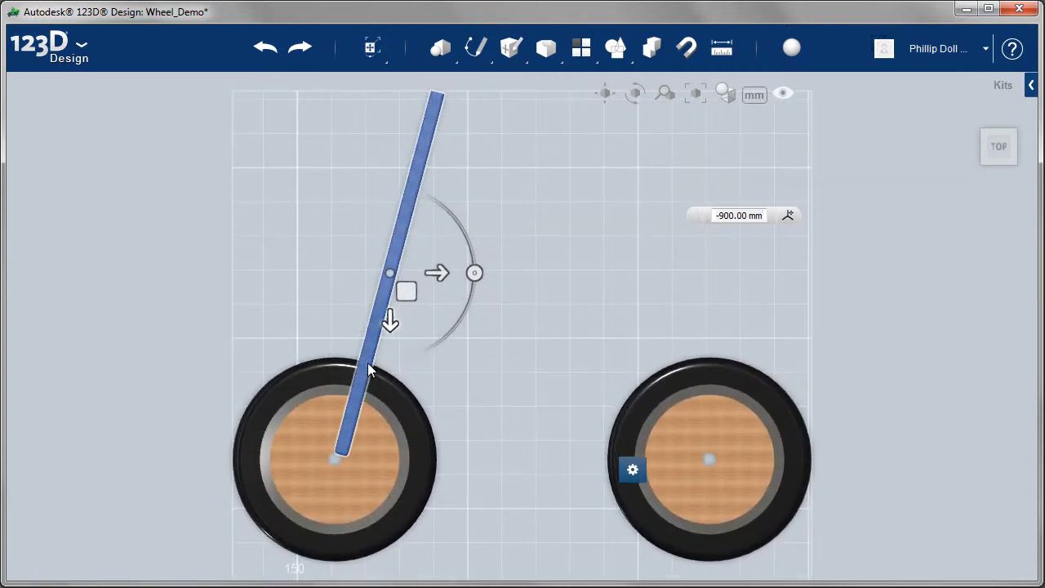
left_click_drag(389, 321, 390, 343)
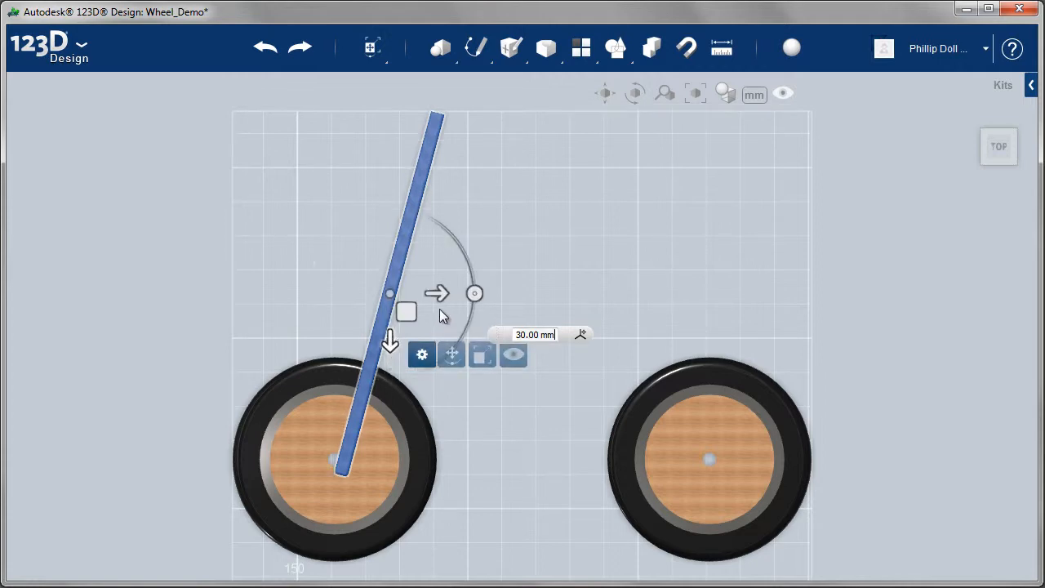
left_click_drag(436, 293, 433, 294)
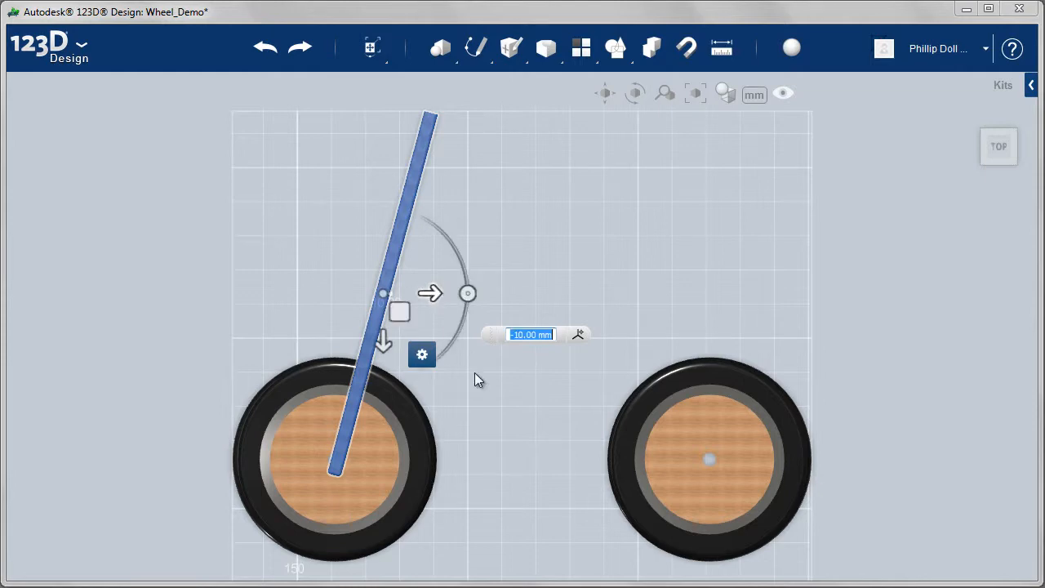
left_click(522, 425)
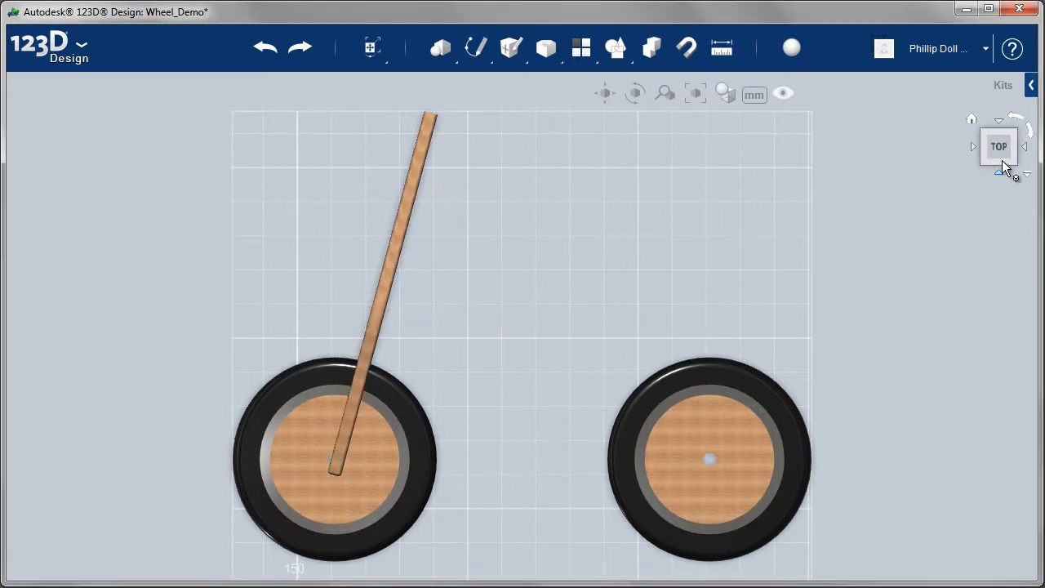
Group the fork and the two wheels into a single group
right_click_drag(490, 313, 563, 341)
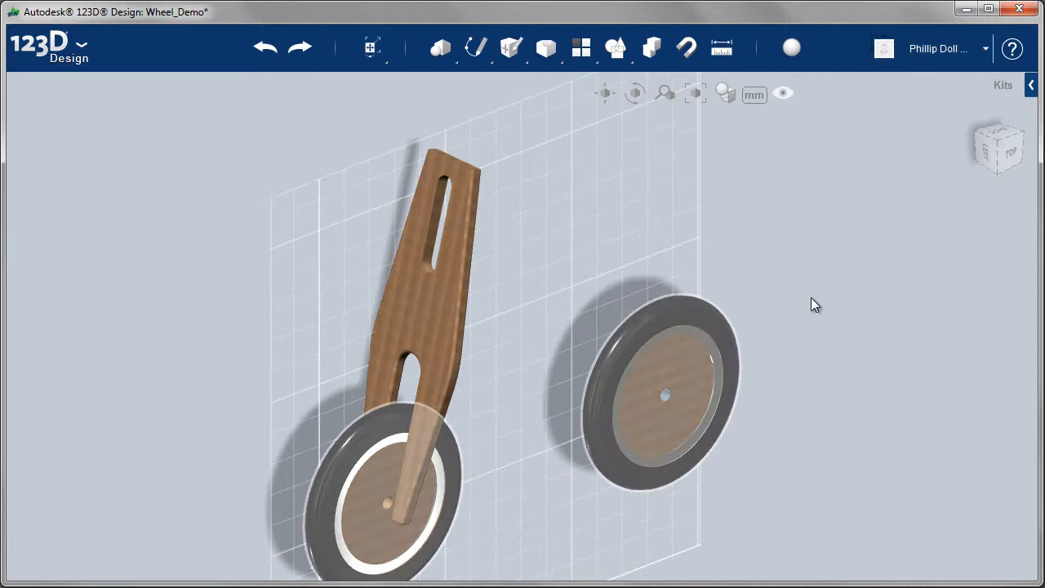
left_click(997, 145)
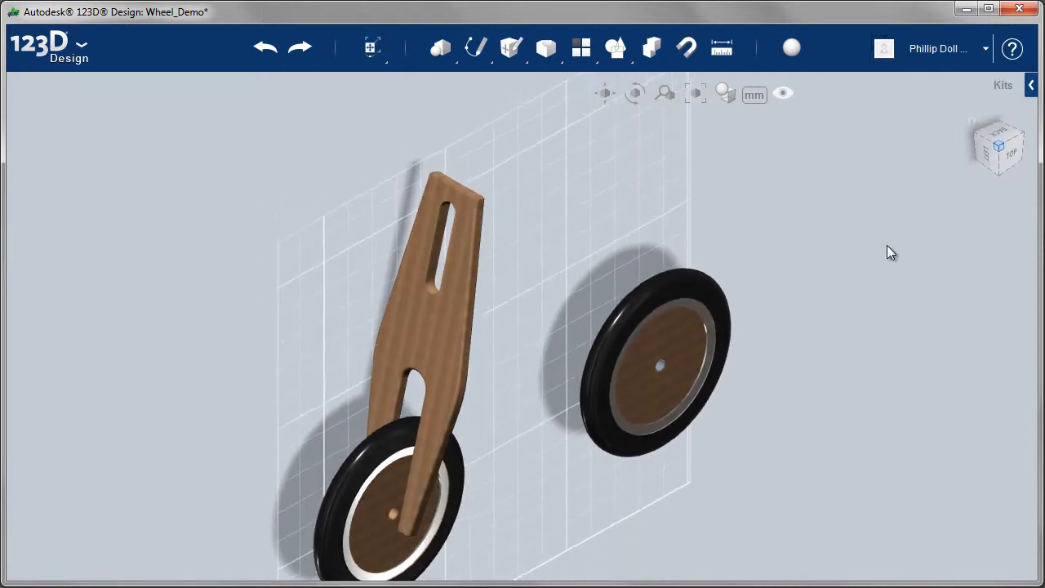
scroll(772, 198, "down", 3)
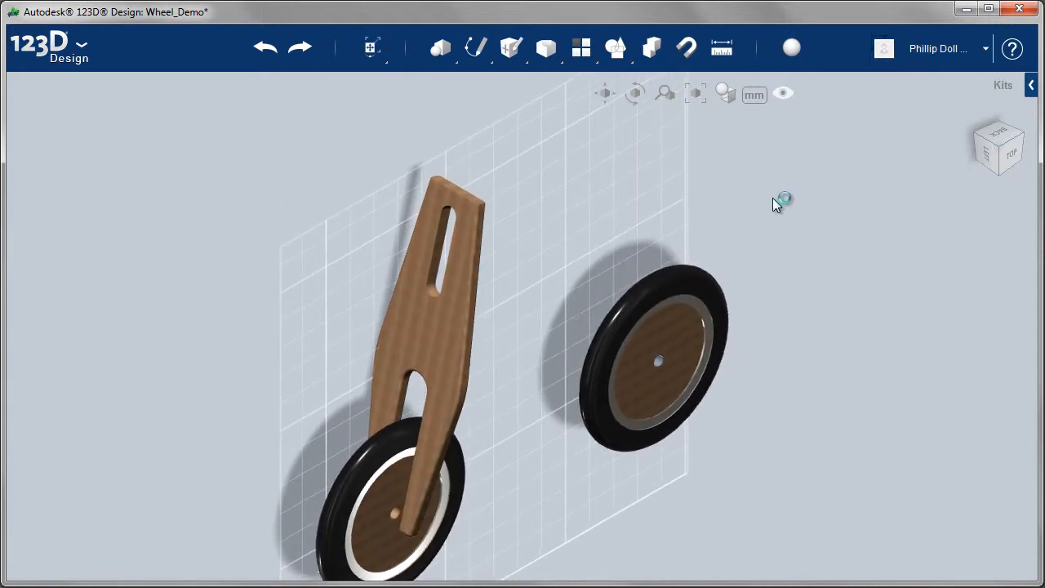
mouse_move(615, 48)
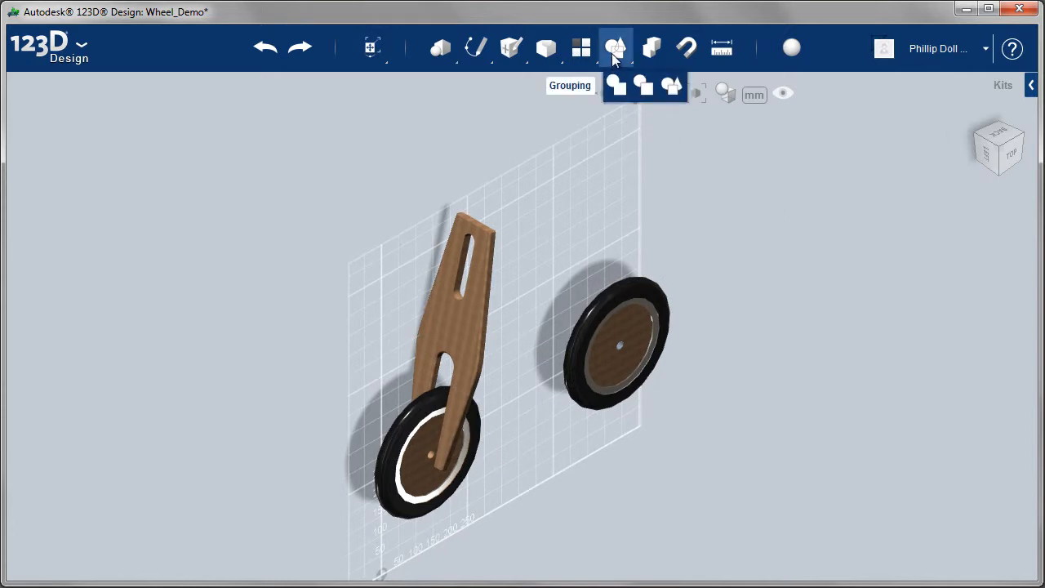
left_click(620, 97)
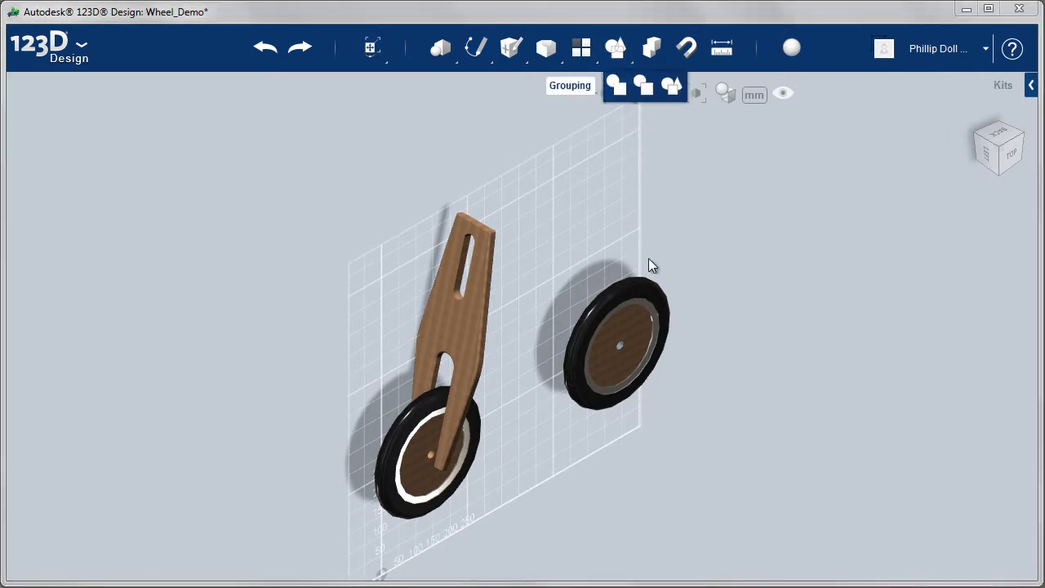
left_click(631, 290)
left_click(477, 290)
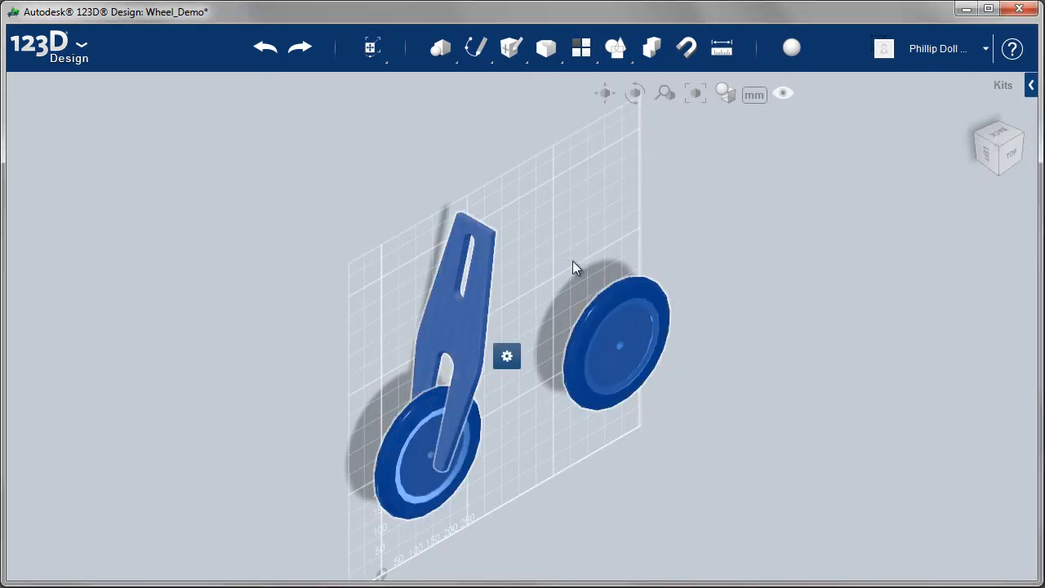
left_click(764, 253)
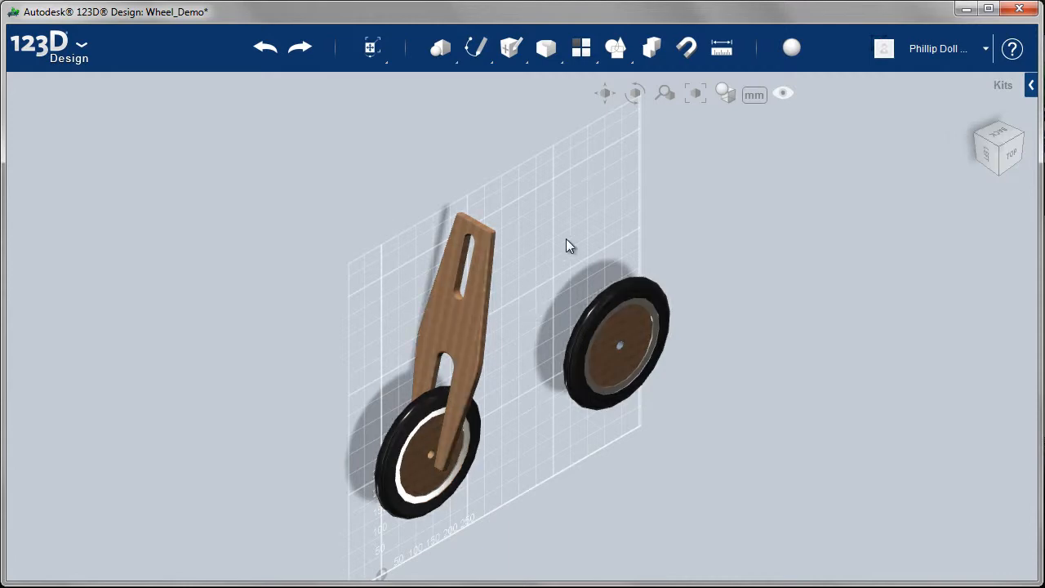
Project the narrow end face at the top of the fork onto a sketch plane placed on that face
mouse_move(475, 46)
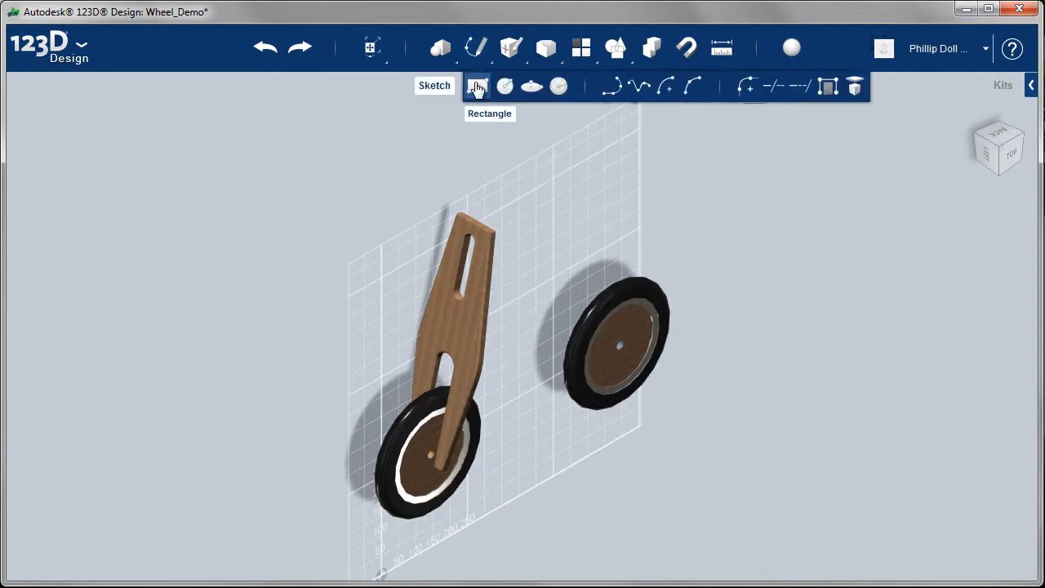
left_click(857, 92)
scroll(506, 206, "down", 1)
scroll(507, 206, "up", 8)
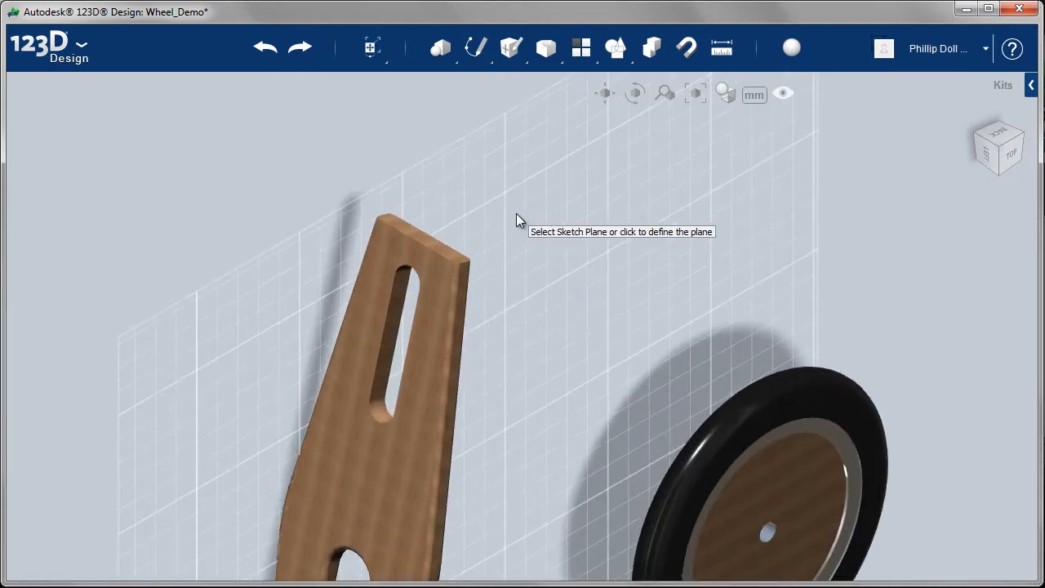
left_click(410, 269)
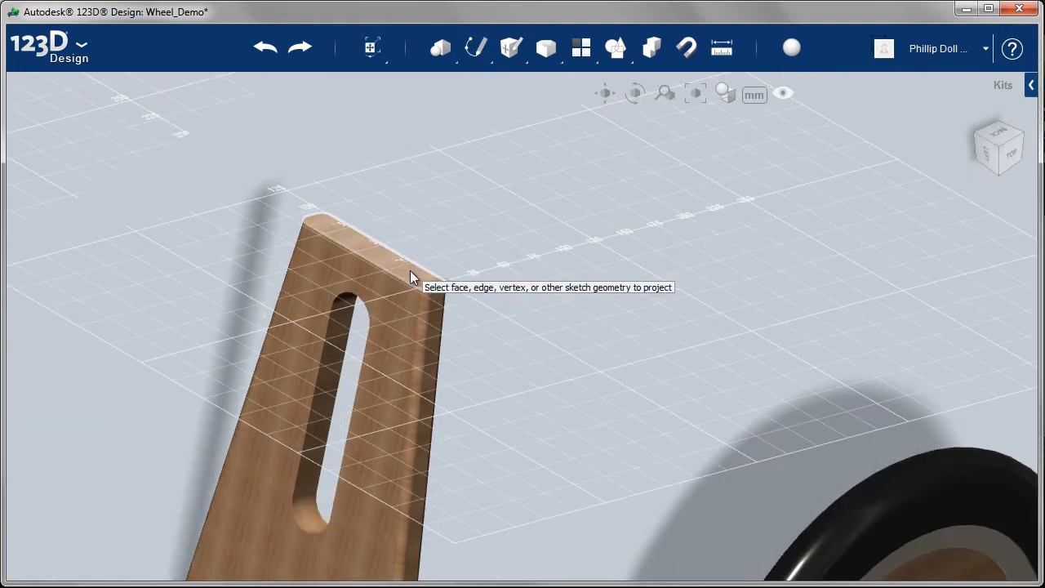
left_click(409, 273)
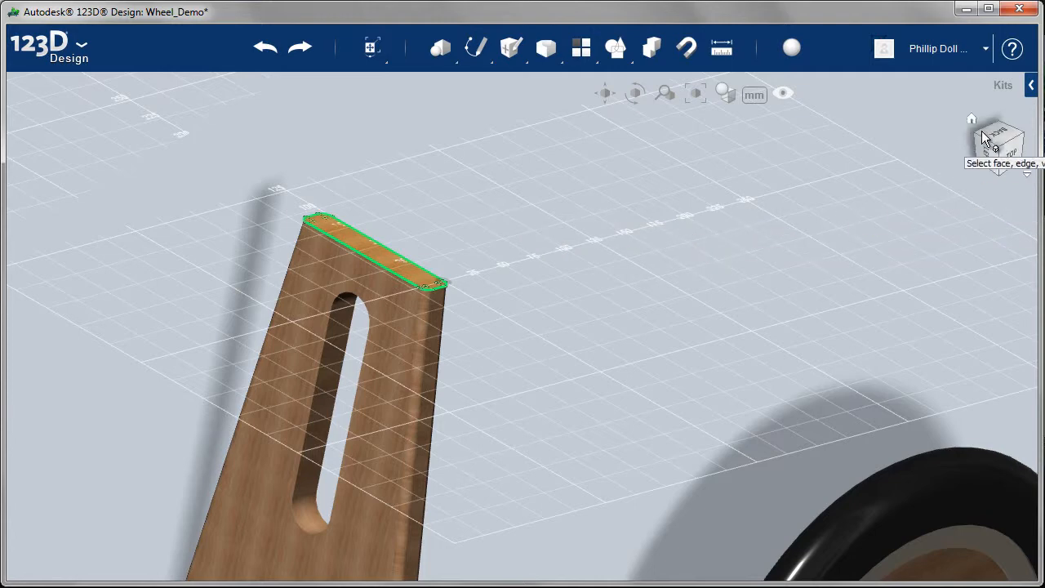
Draw a closed polyline rectangle, 20 mm wide and about 311 mm long, in the projected sketch, extending past both sides of the fork's end face
left_click(1005, 142)
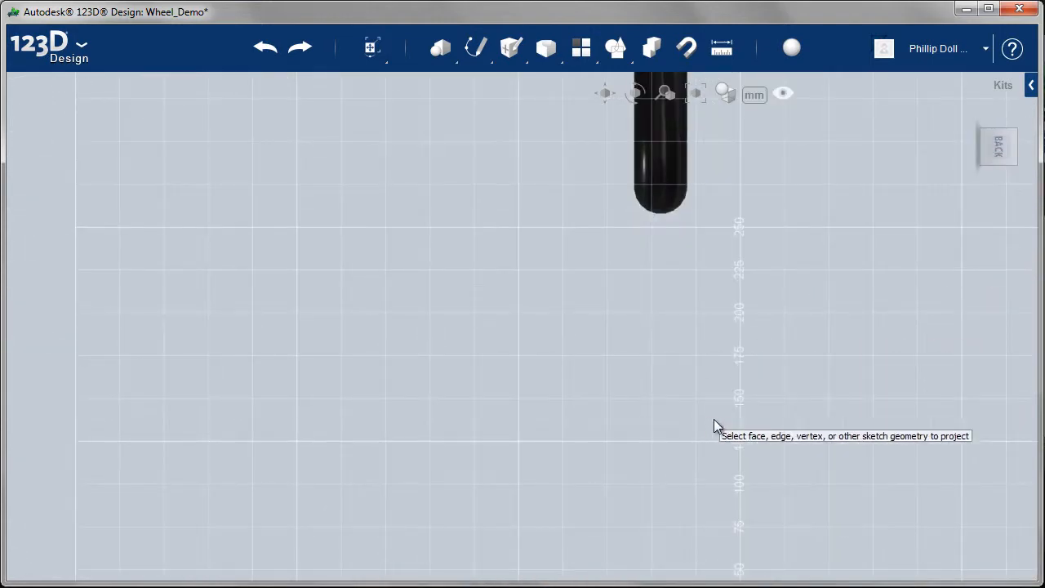
left_click(1028, 129)
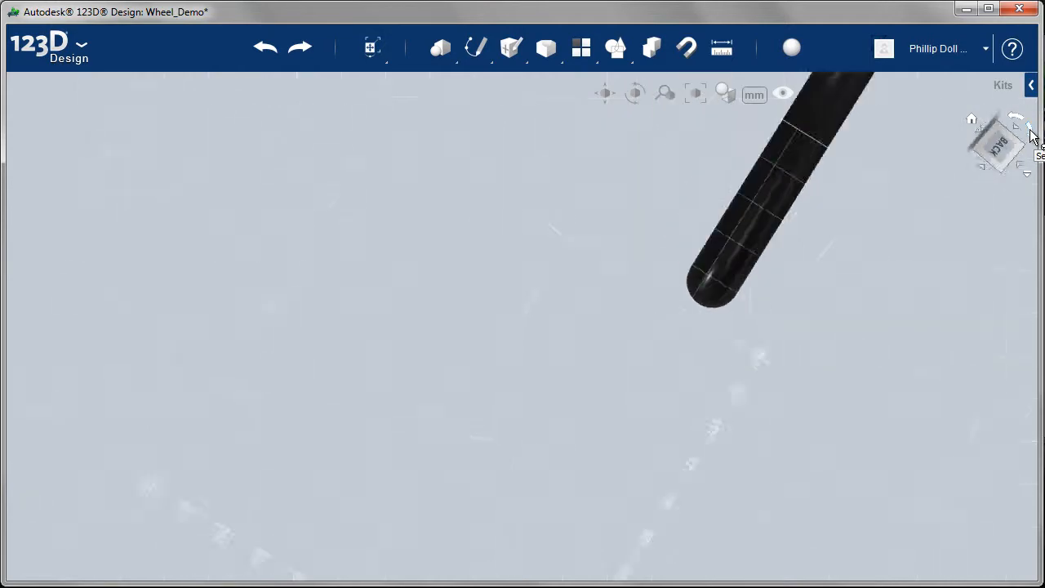
key("f")
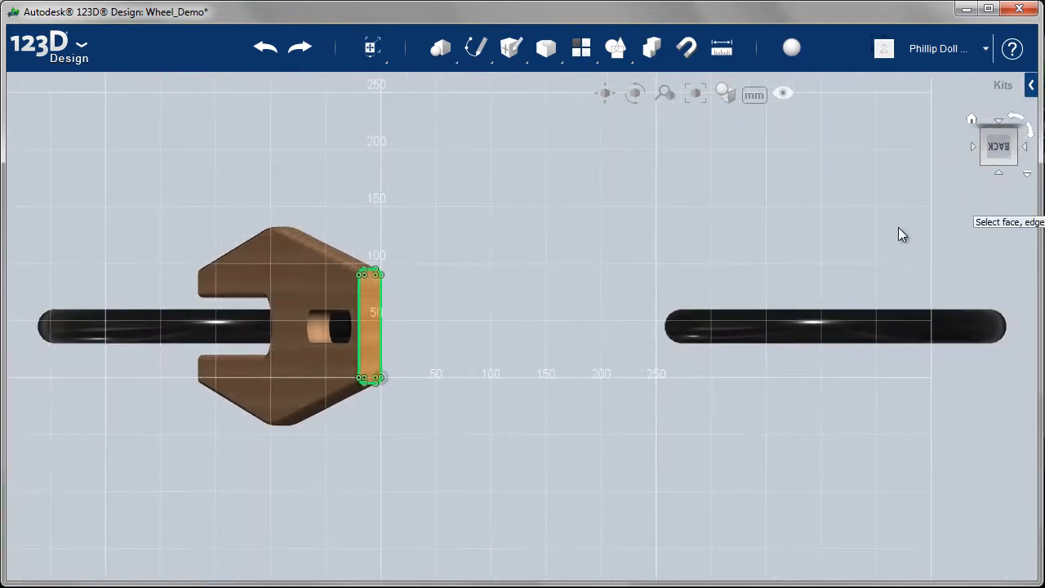
mouse_move(476, 47)
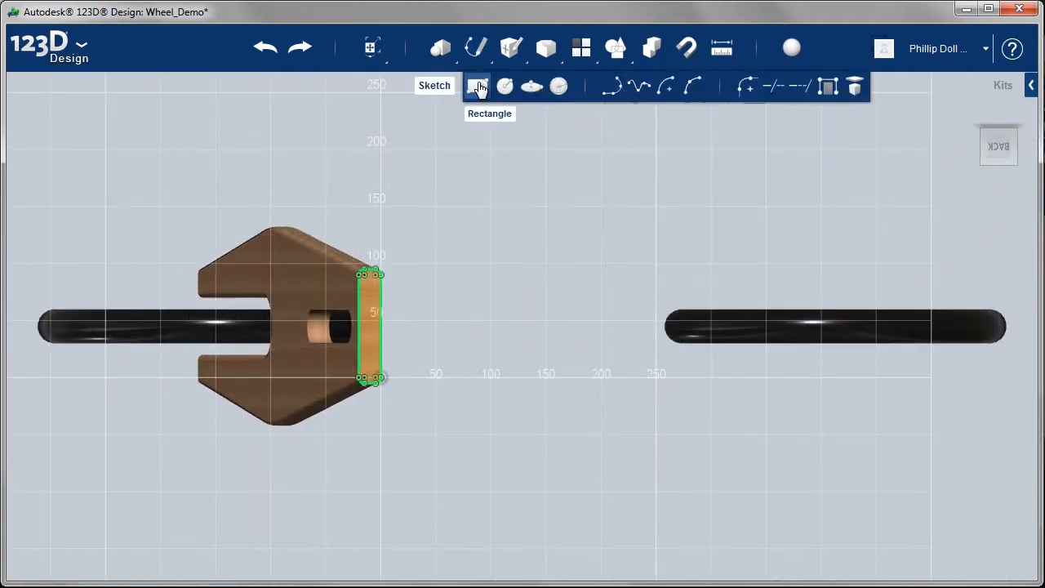
left_click(611, 87)
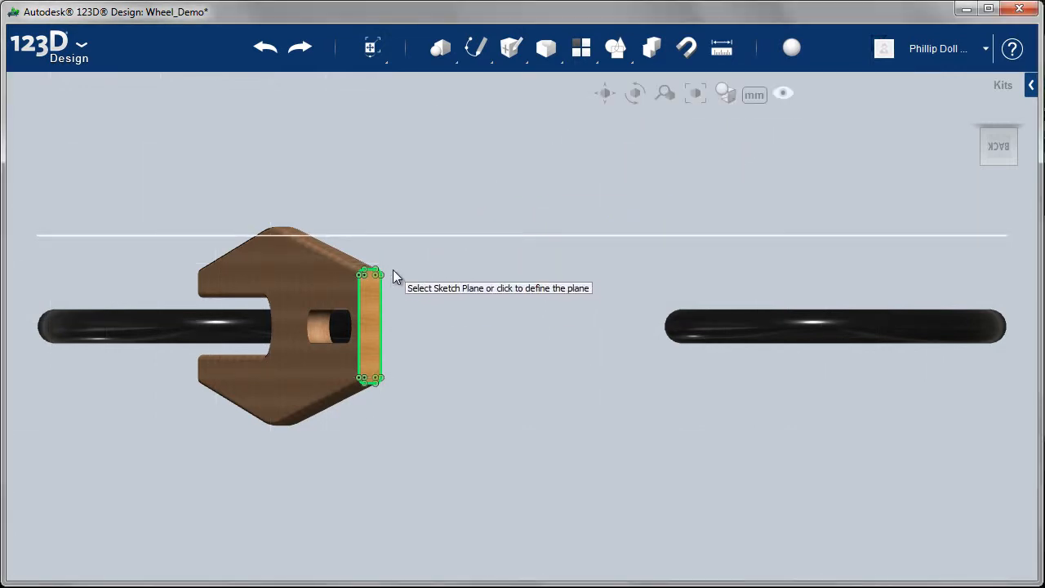
left_click(367, 280)
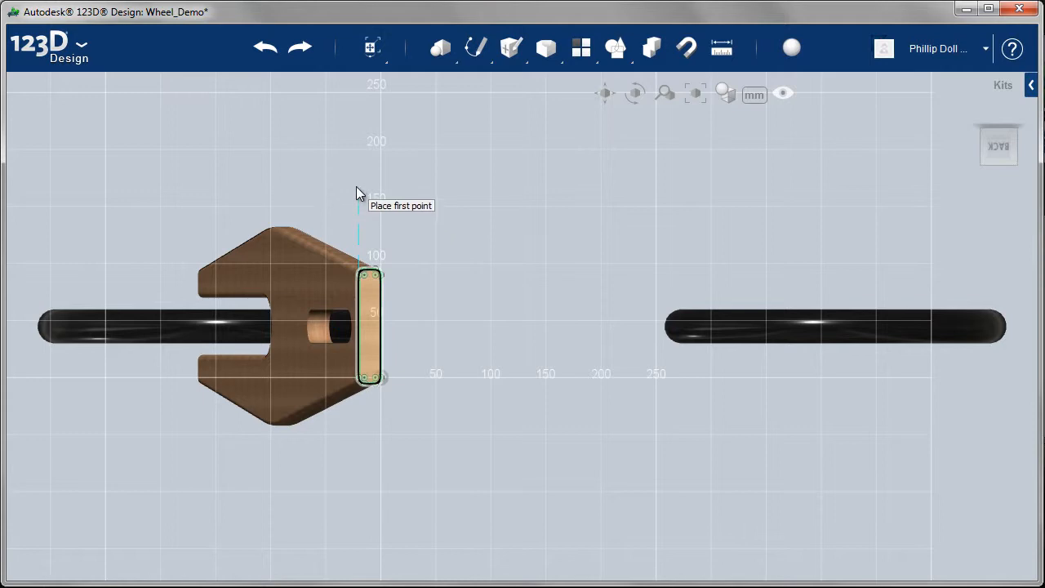
left_click(357, 145)
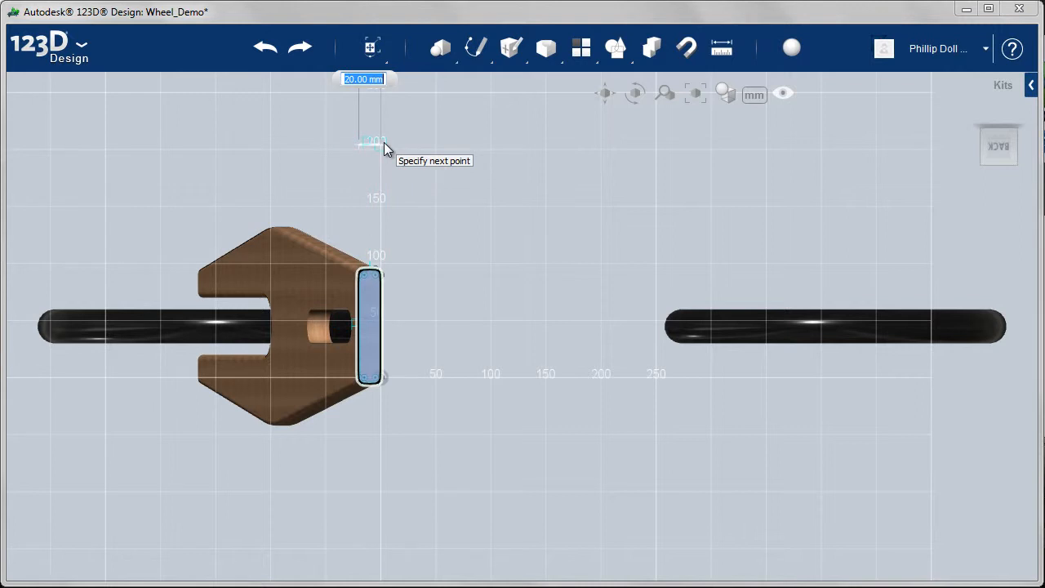
left_click(383, 143)
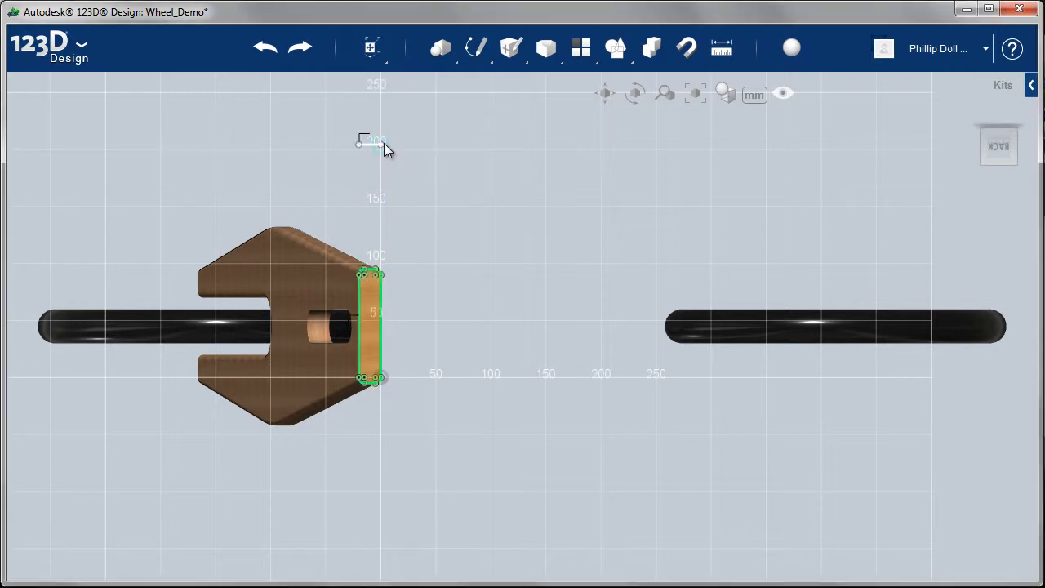
left_click(386, 499)
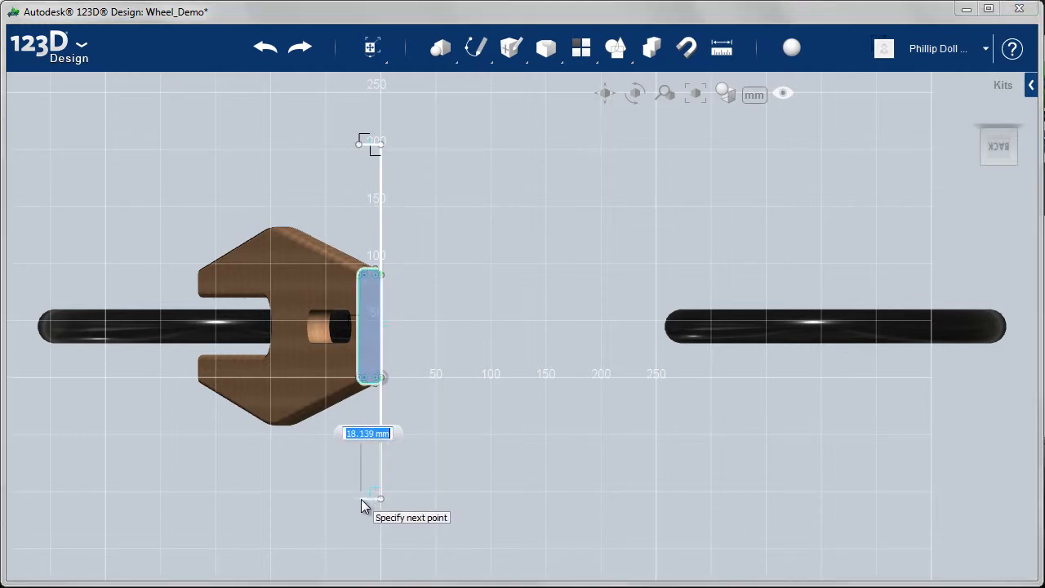
left_click(358, 148)
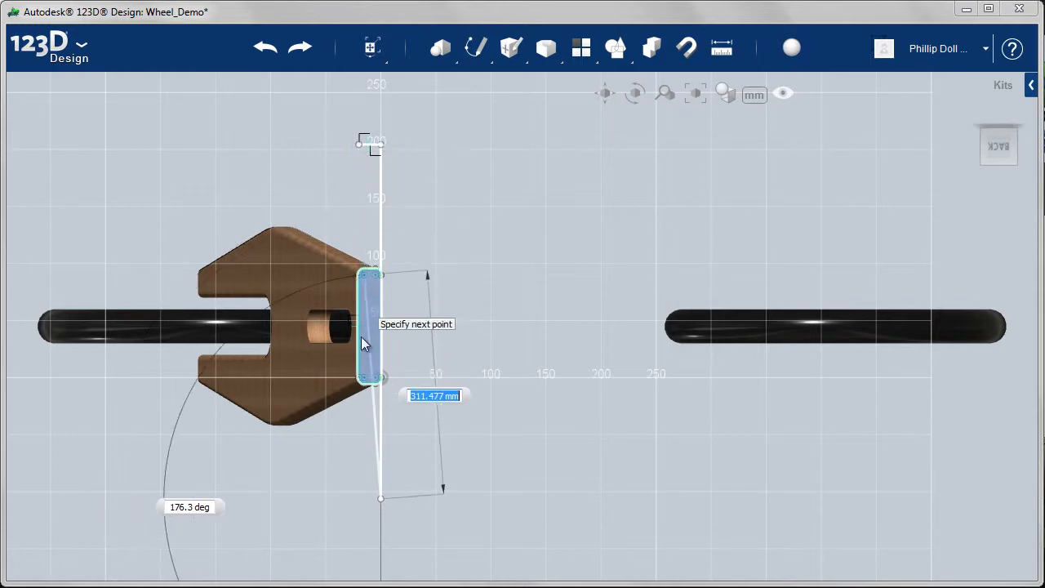
left_click(362, 501)
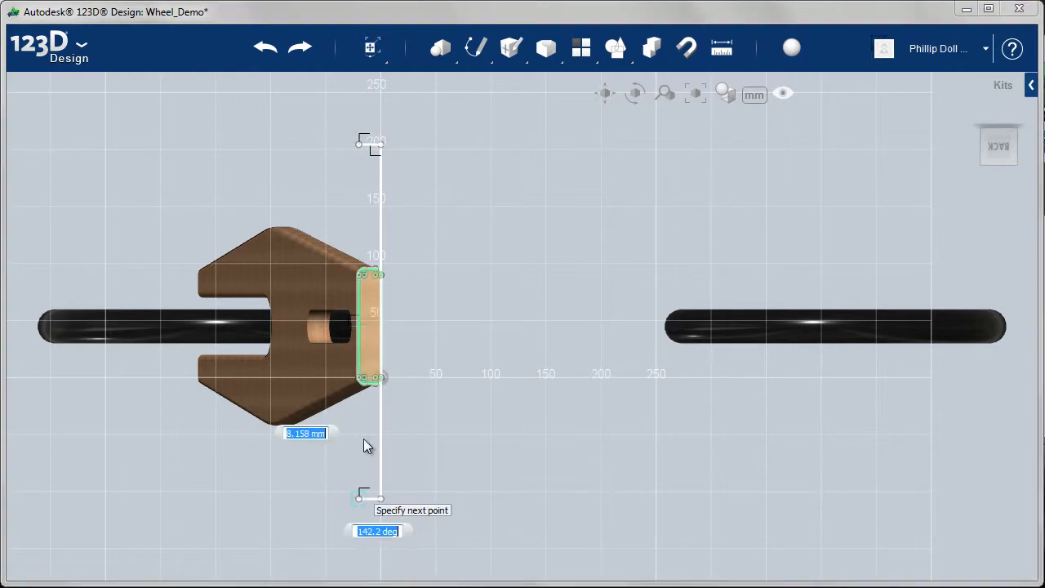
left_click(357, 143)
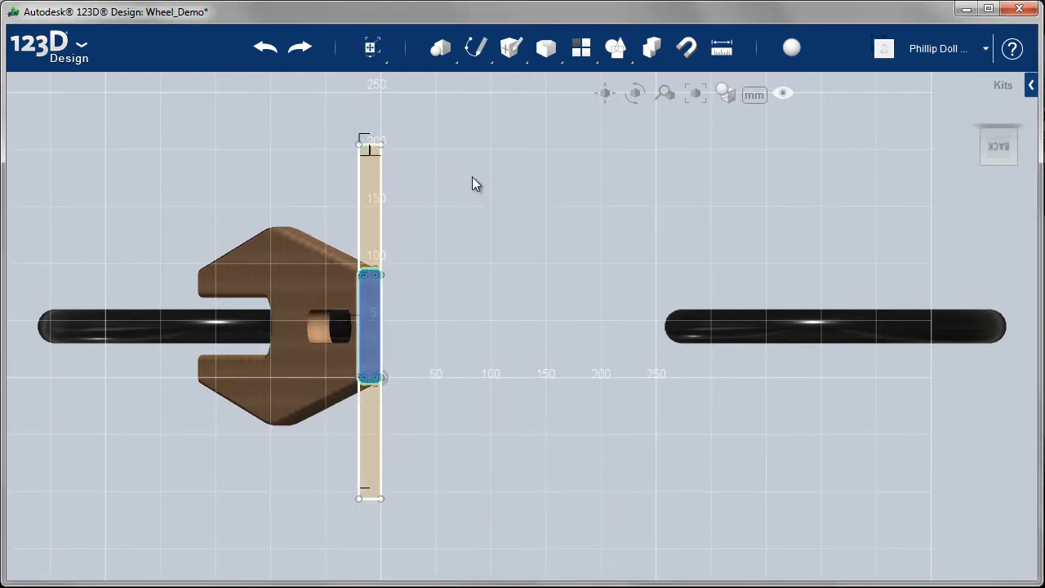
key("Escape")
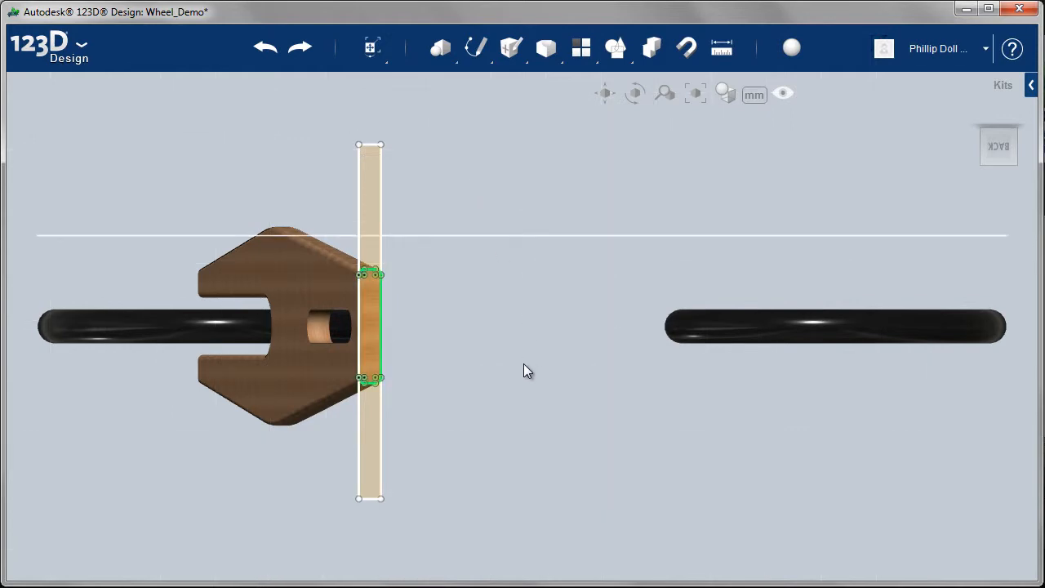
Move the rectangle's upper short edge slightly toward the fork to even out the overhang on both sides
right_click_drag(525, 425, 558, 391)
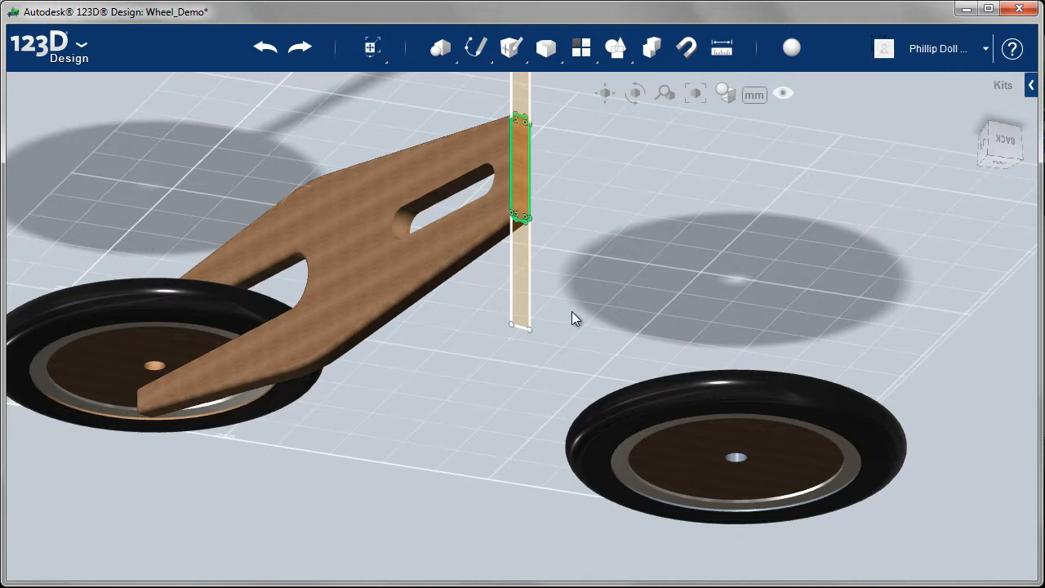
scroll(572, 311, "down", 3)
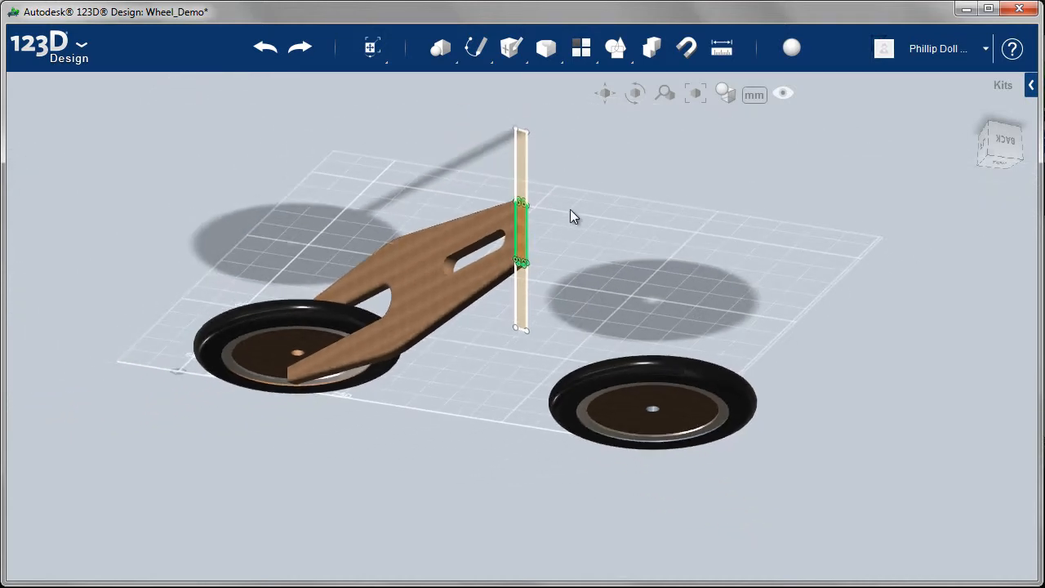
left_click(1003, 140)
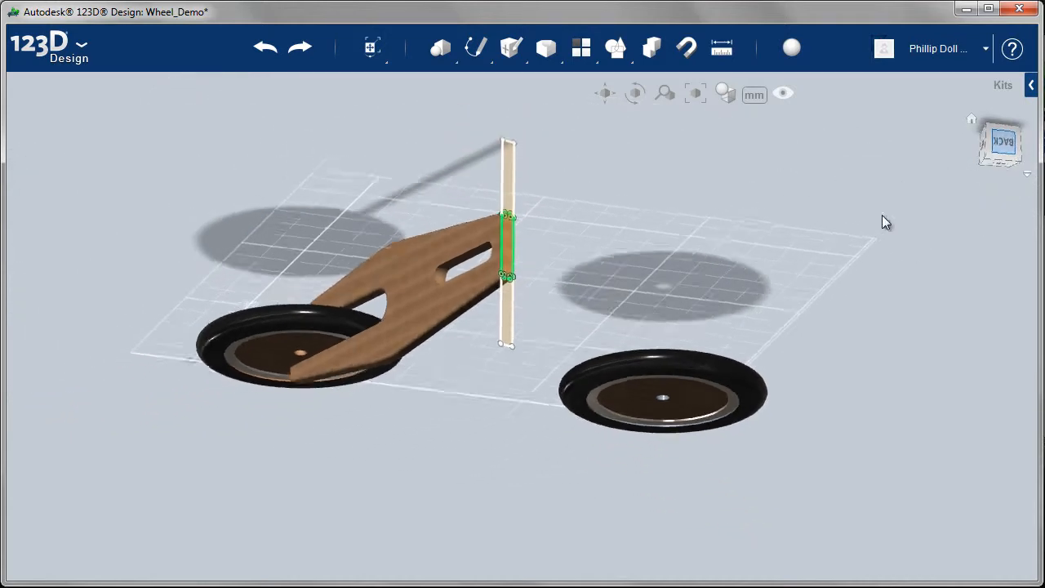
scroll(488, 328, "up", 4)
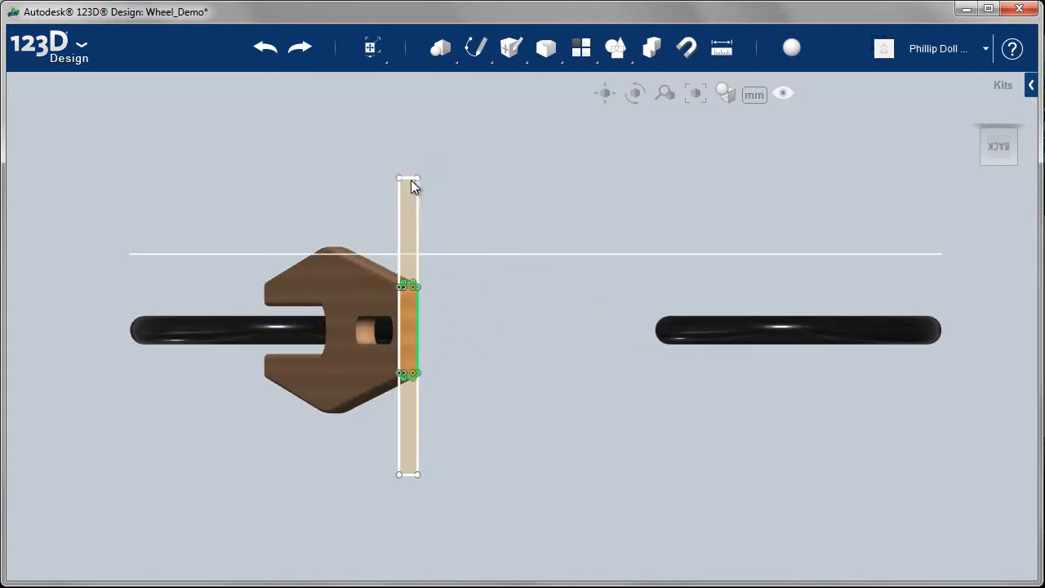
left_click_drag(411, 177, 410, 183)
Extrude all three regions of the long rectangle, including the projected fork face, by 15 mm
right_click_drag(525, 403, 525, 362)
middle_click_drag(531, 363, 541, 494)
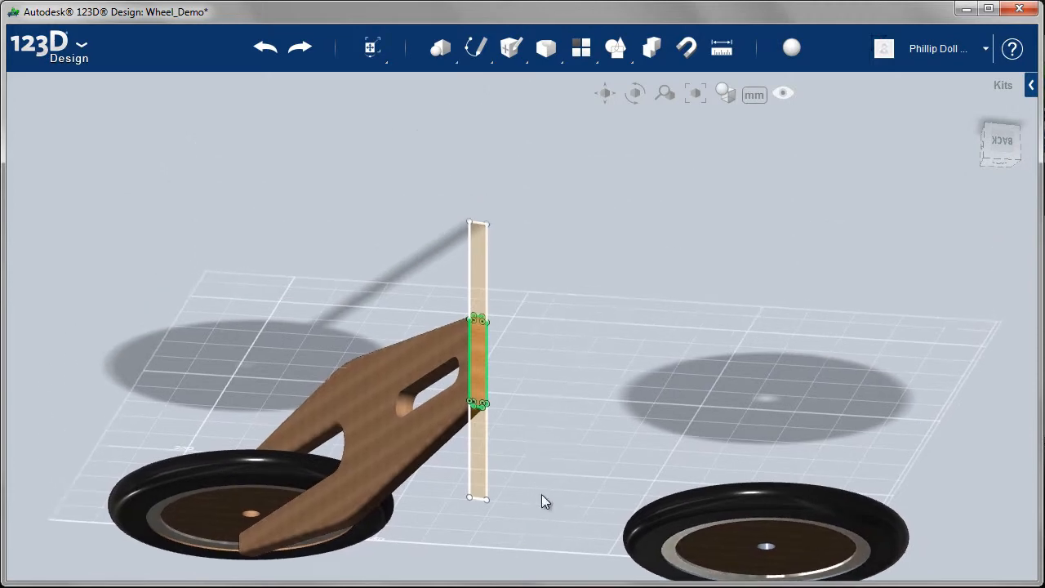
left_click(485, 280)
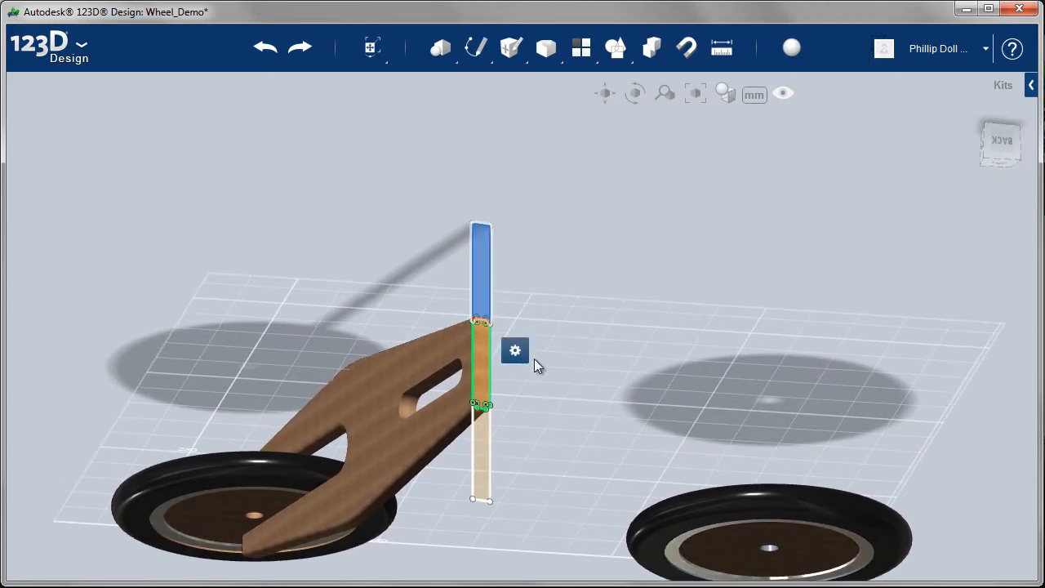
left_click(480, 363, "shift")
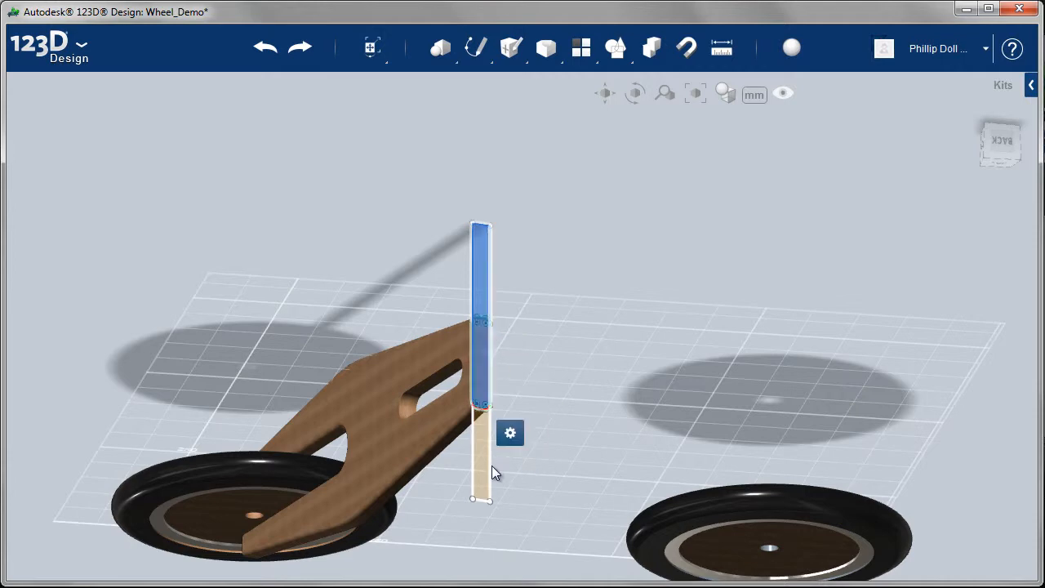
mouse_move(511, 520)
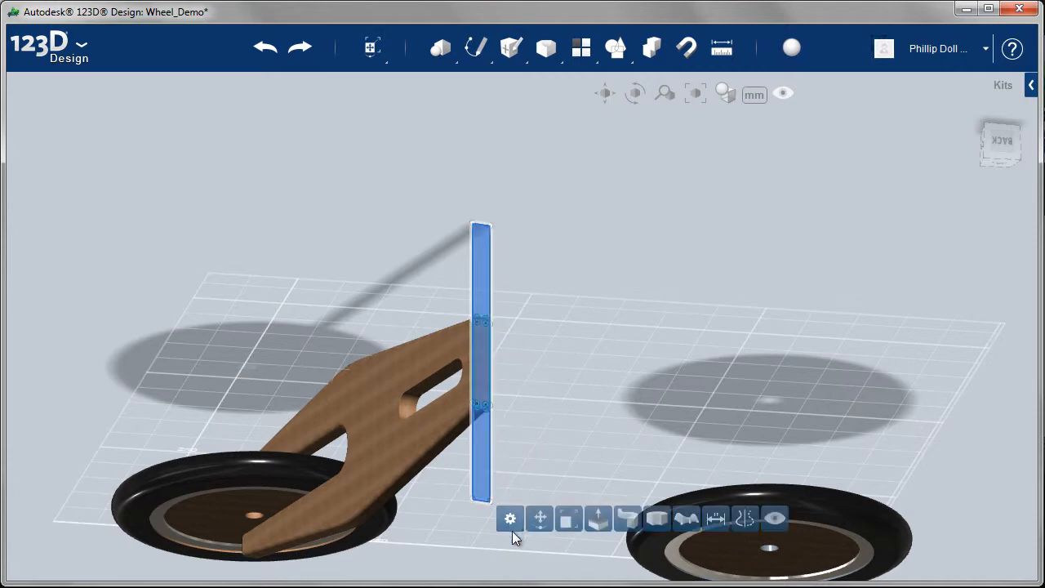
left_click(594, 523)
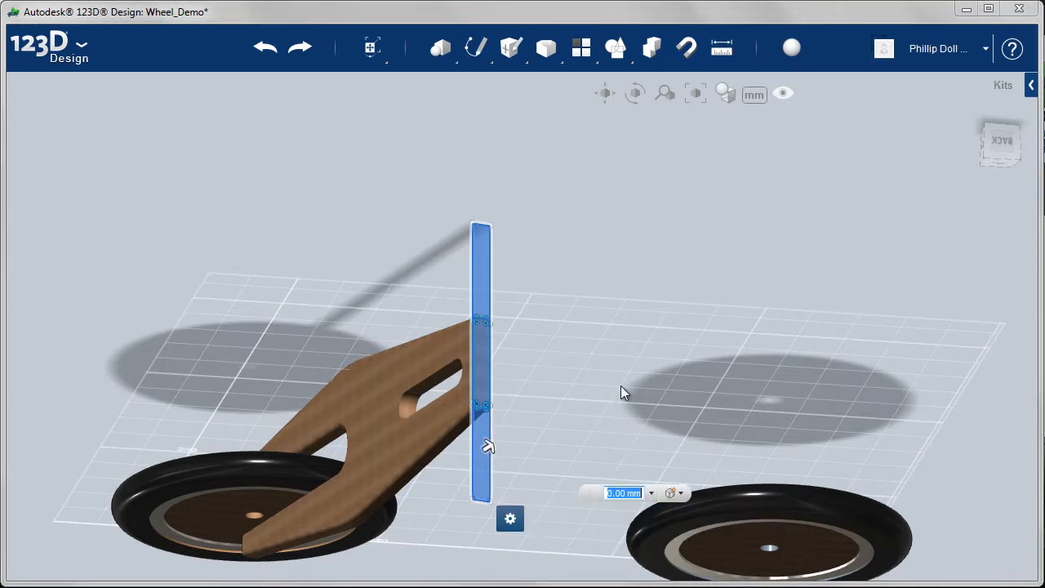
type("15")
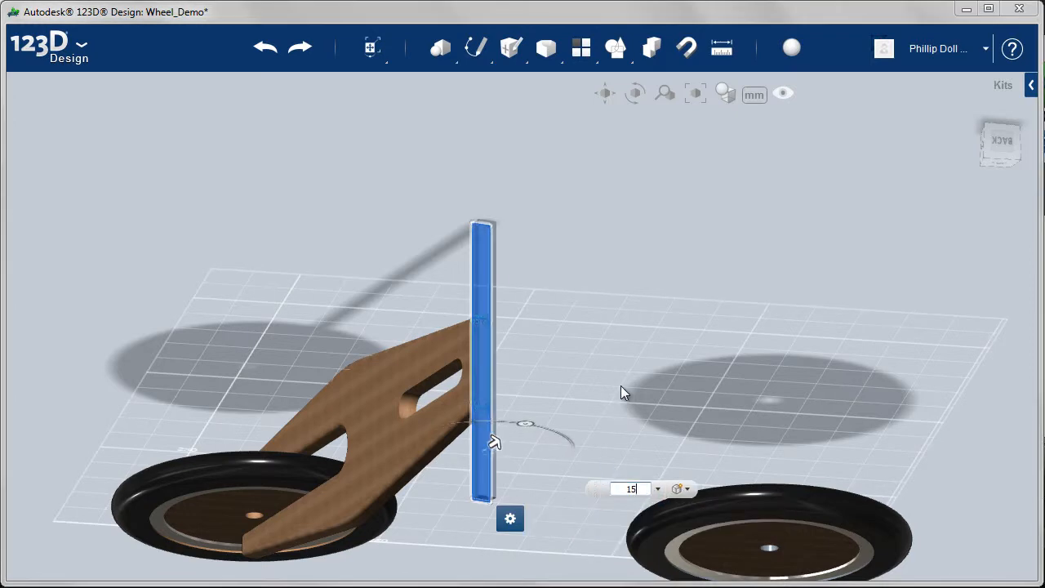
key("Return")
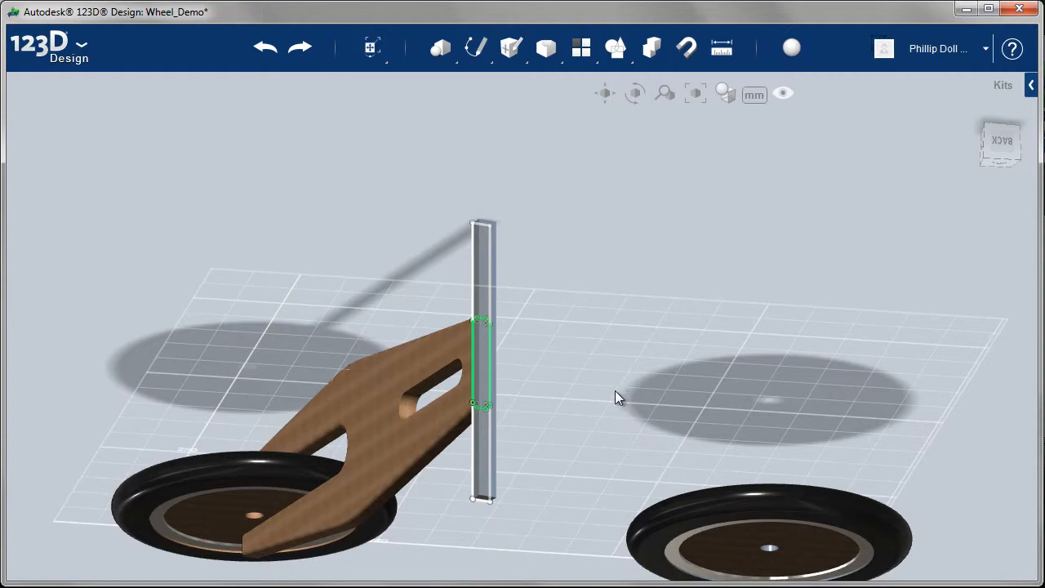
Hide the sketches so that only the solid bodies are displayed
right_click_drag(615, 390, 692, 433)
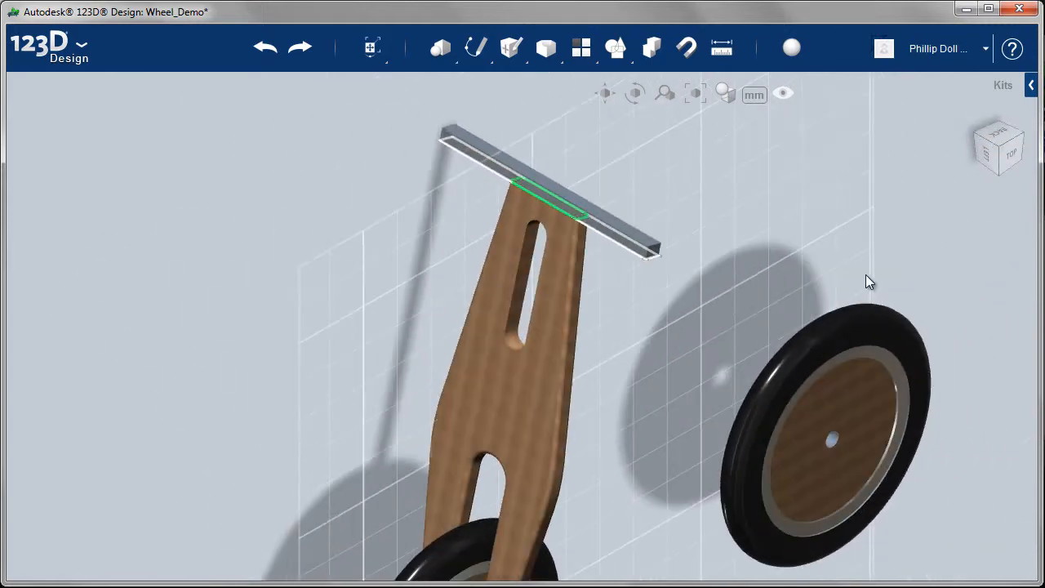
mouse_move(782, 93)
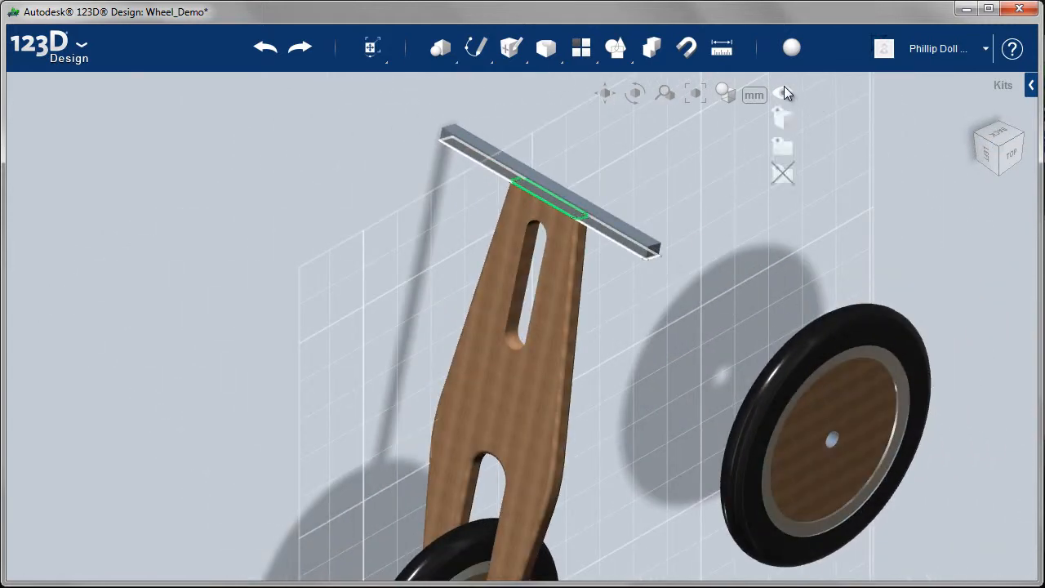
left_click(781, 173)
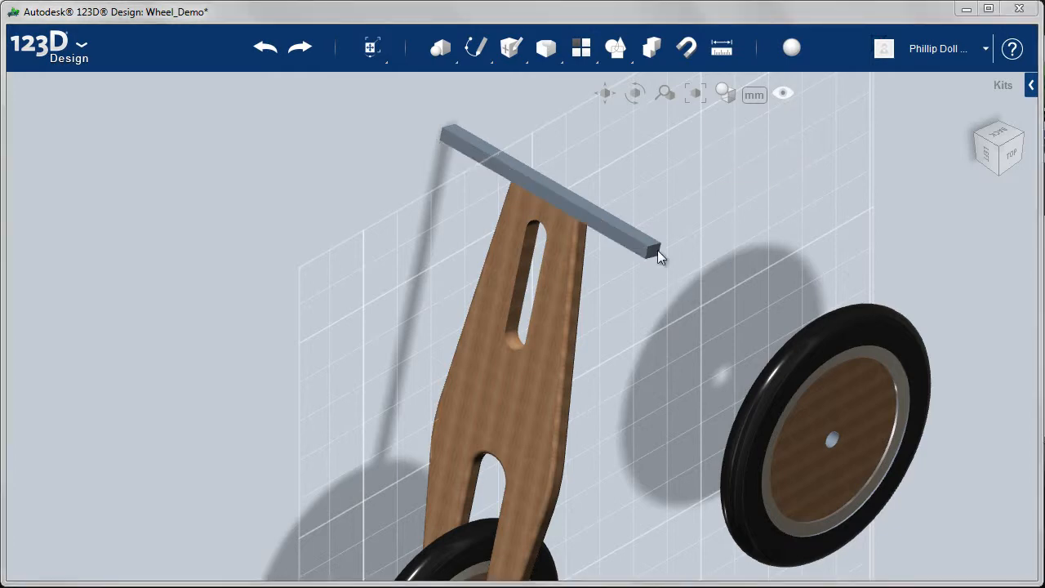
Assign the Red Birch wood material to the new crossbar on top of the fork
scroll(662, 226, "up", 3)
middle_click_drag(662, 226, 650, 352)
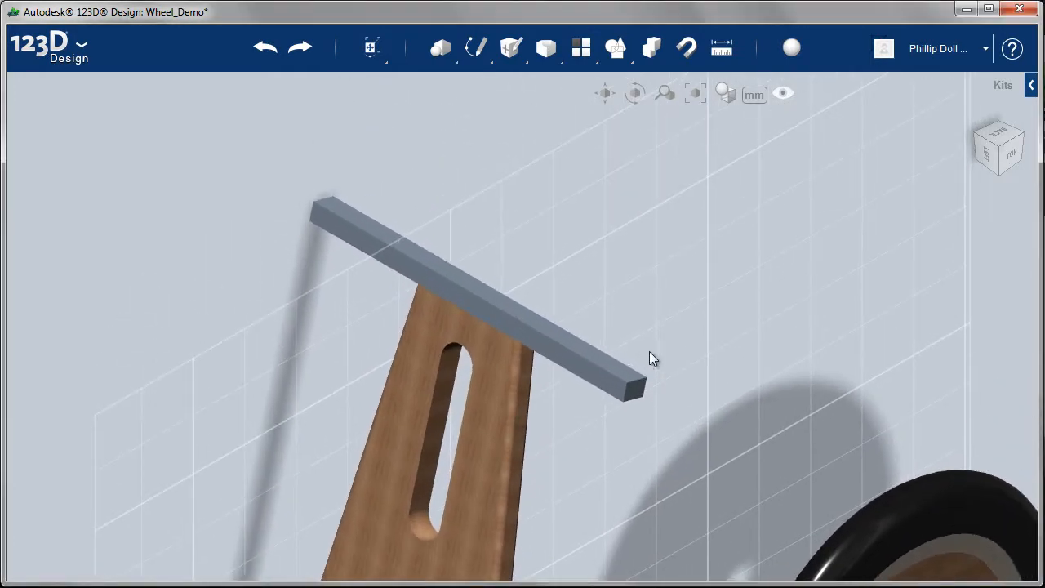
left_click(605, 373)
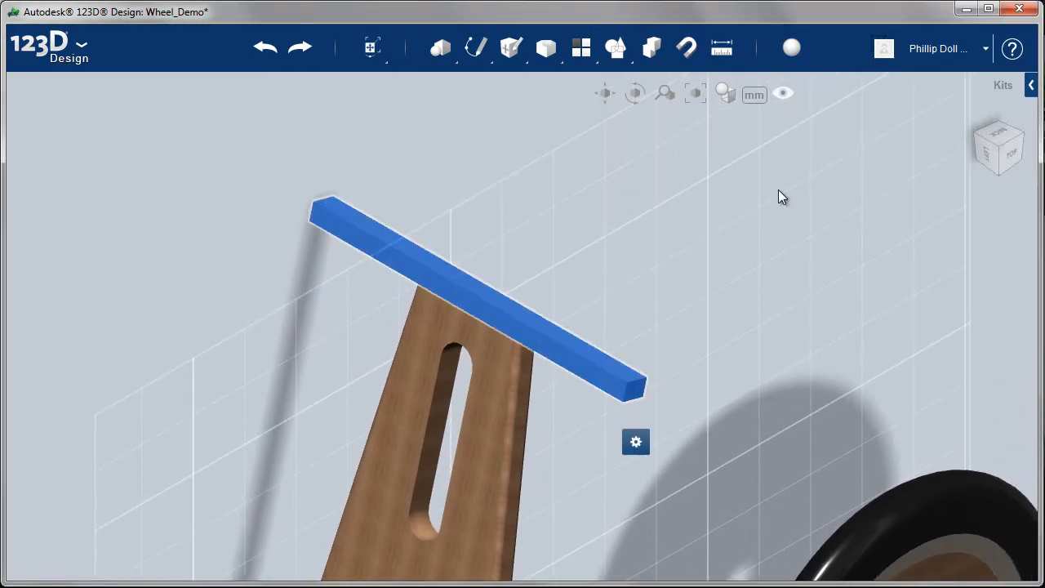
left_click(790, 49)
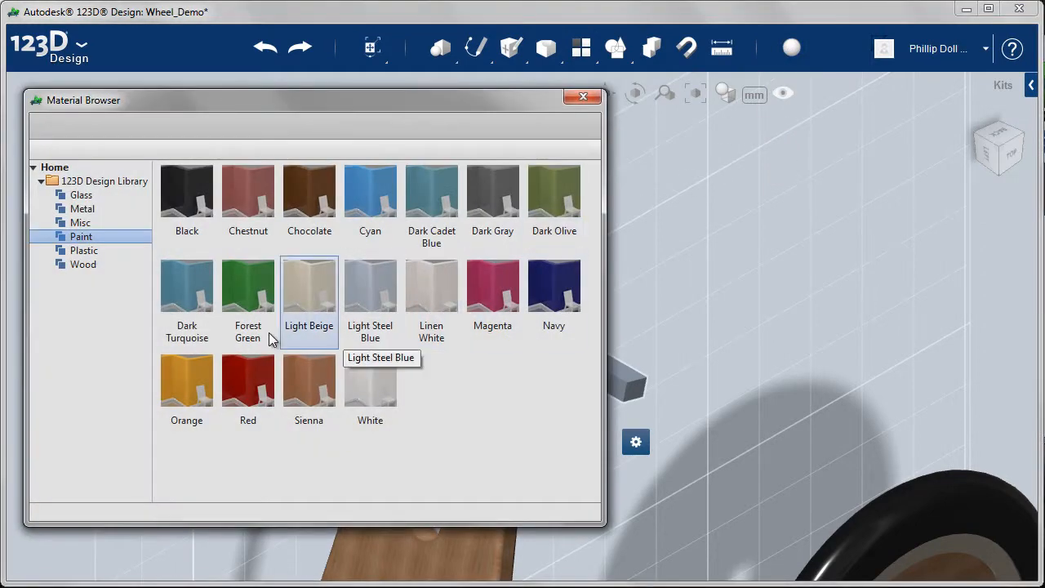
left_click(92, 266)
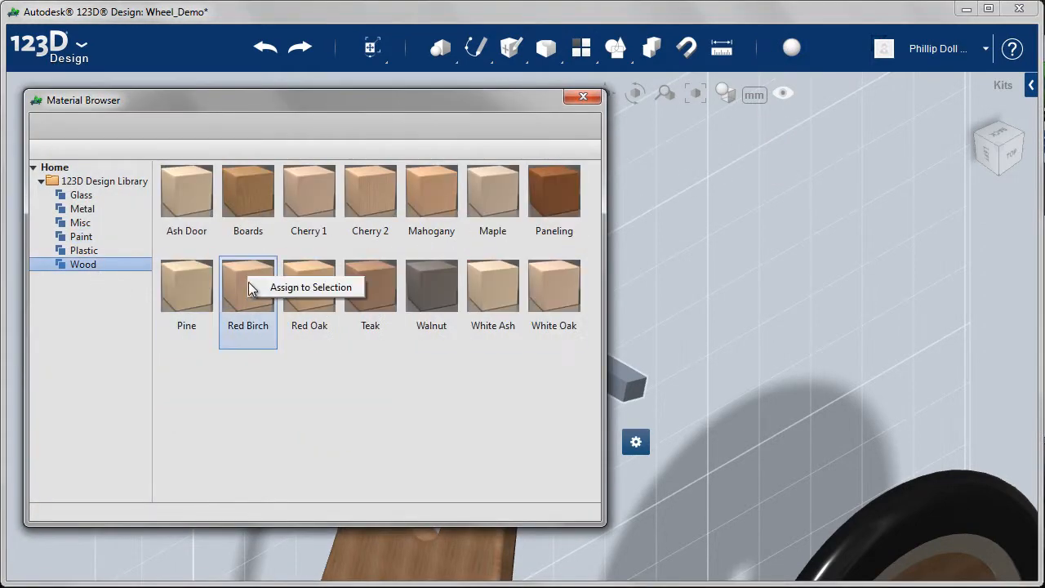
left_click(304, 287)
left_click(582, 96)
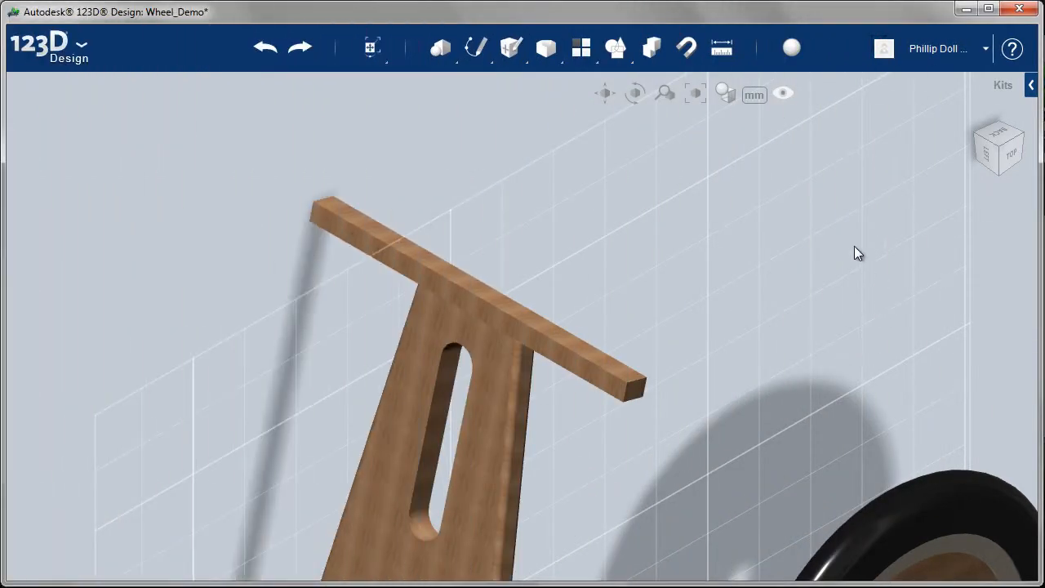
Project the crossbar's near end face onto a sketch plane placed on that face
mouse_move(470, 54)
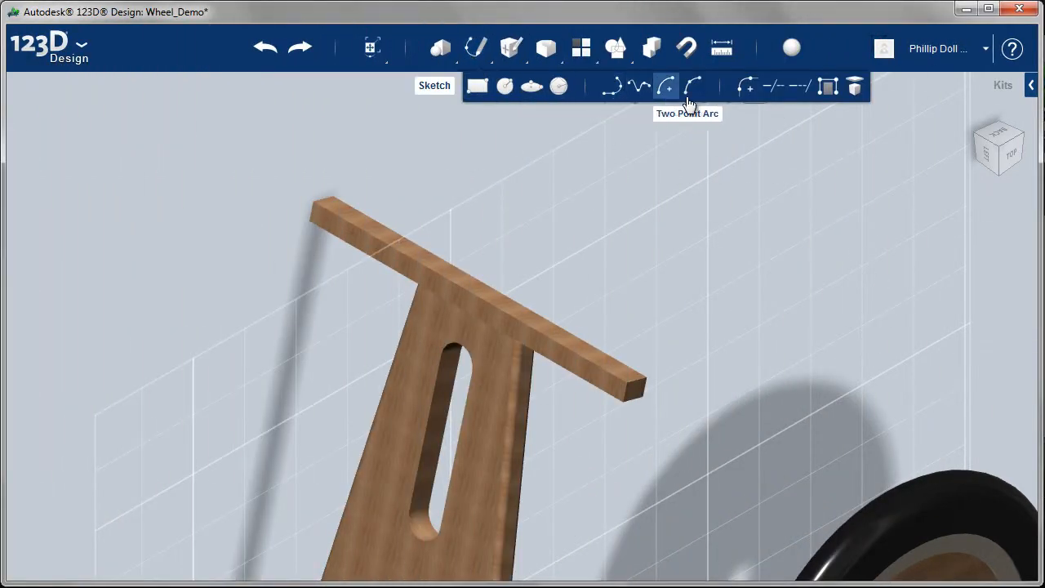
left_click(854, 85)
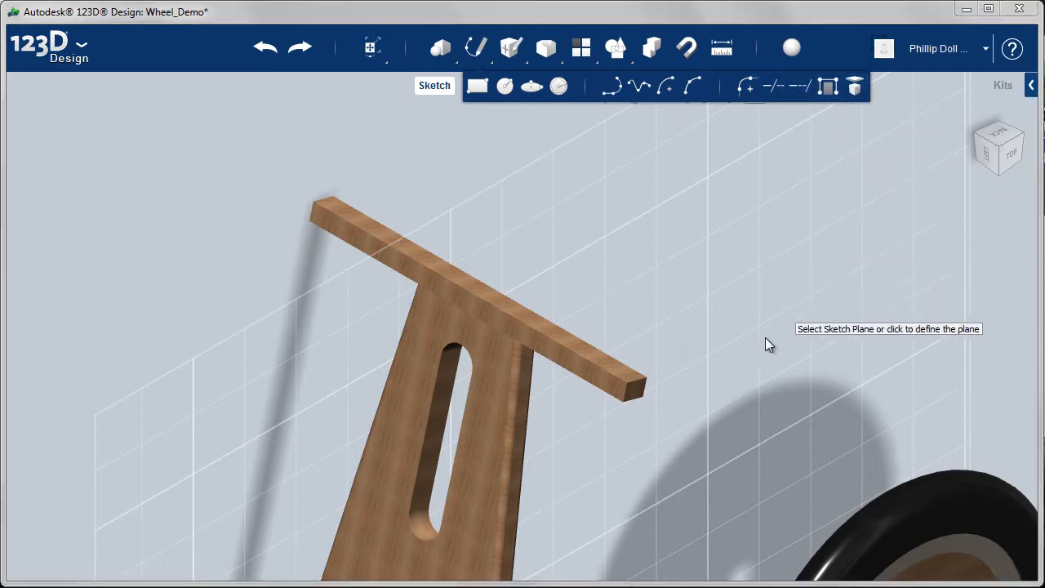
left_click(639, 393)
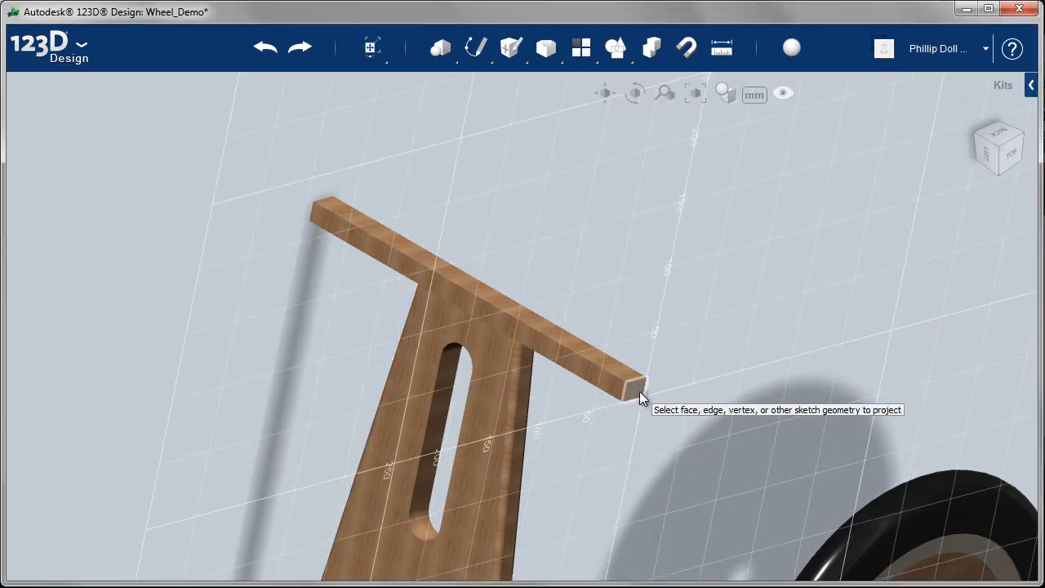
left_click(638, 387)
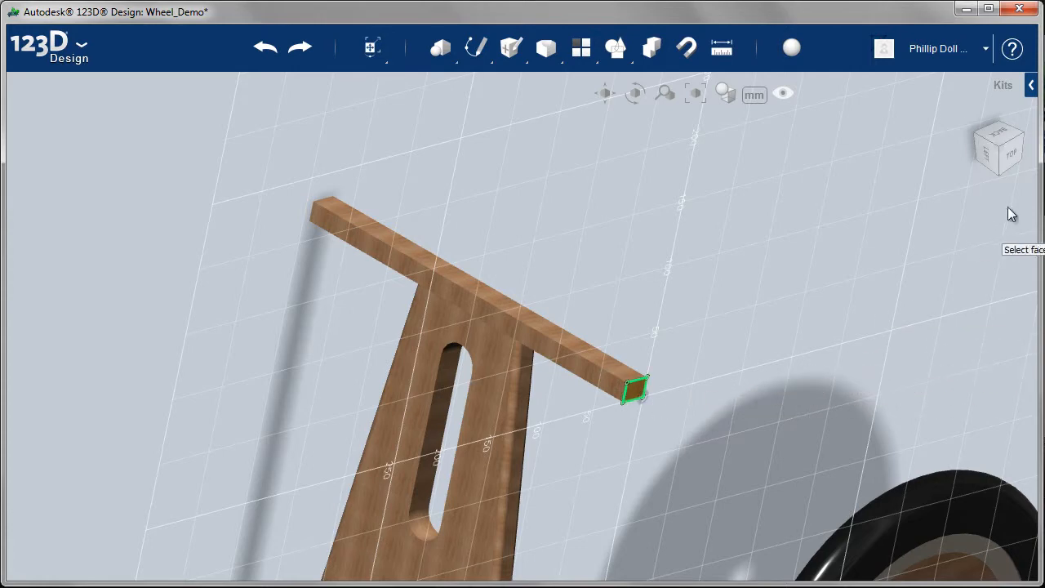
Draw a circle enclosing the projected end face of the crossbar in the same sketch and center it on the face
left_click(1012, 155)
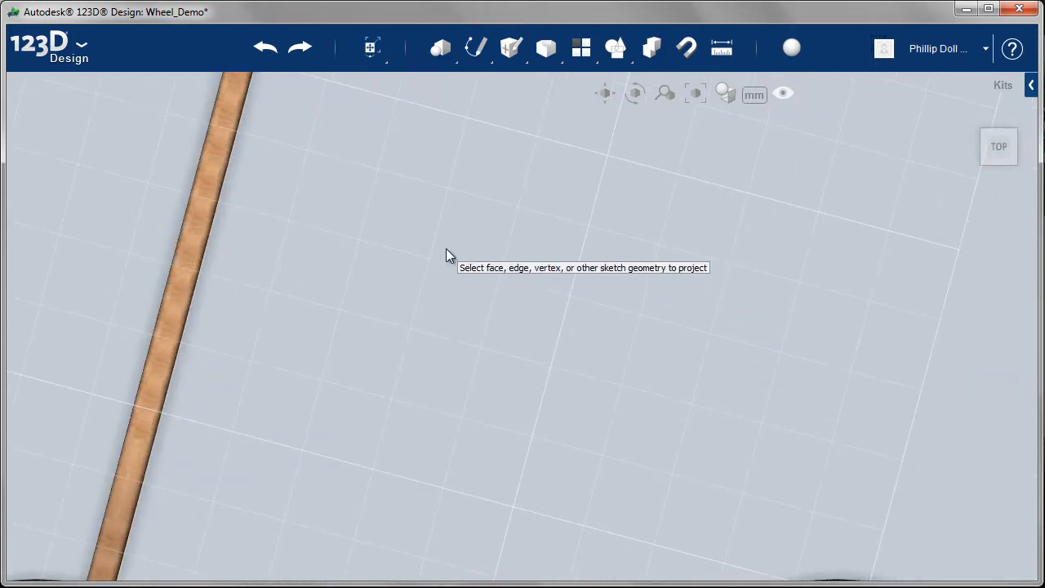
scroll(446, 248, "down", 3)
mouse_move(445, 146)
middle_mouse_down()
mouse_move(484, 332)
mouse_move(455, 385)
middle_mouse_up()
scroll(475, 290, "up", 5)
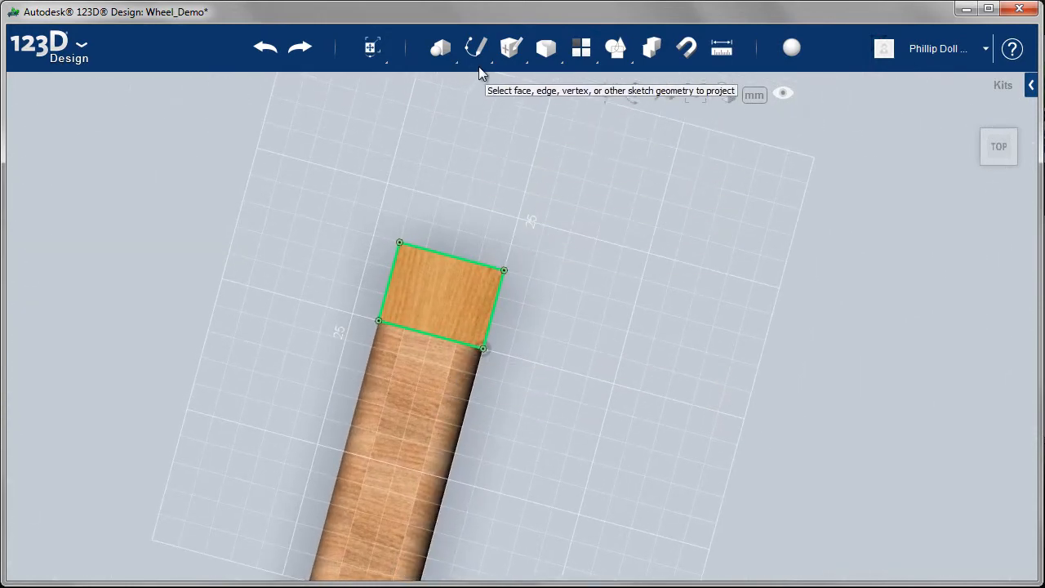
mouse_move(481, 69)
left_click(503, 88)
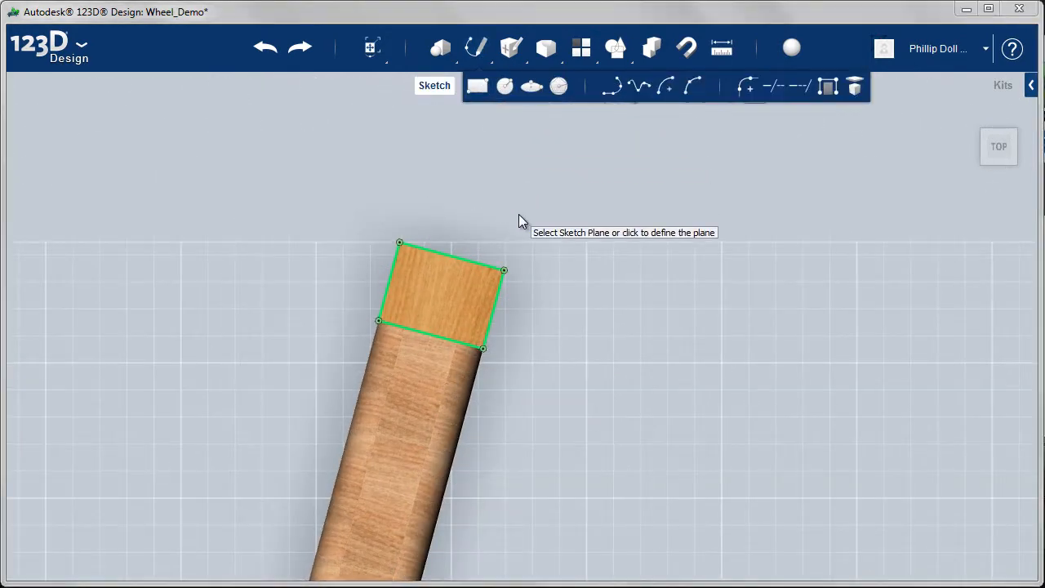
left_click(441, 298)
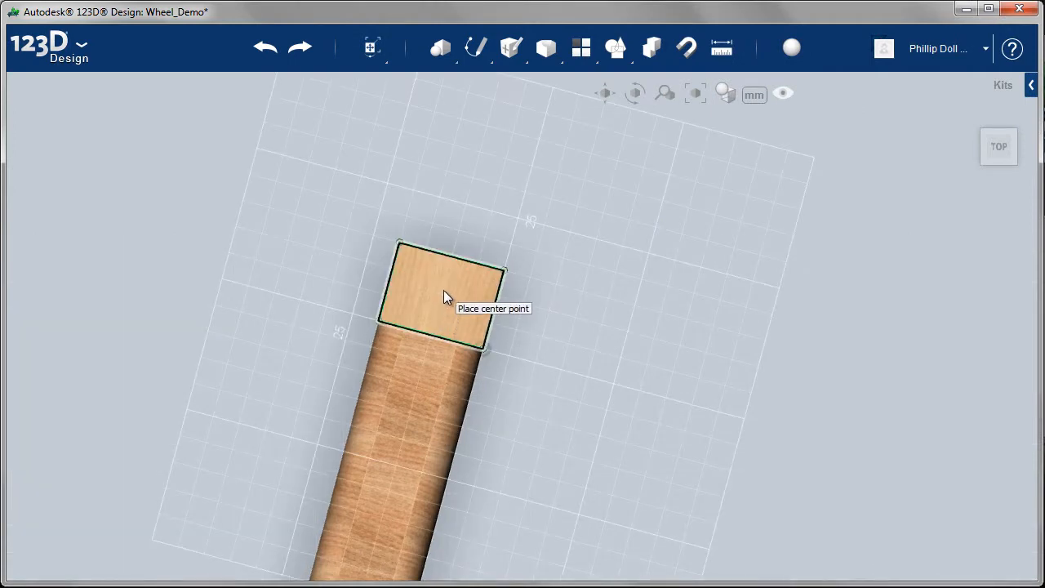
left_click(439, 303)
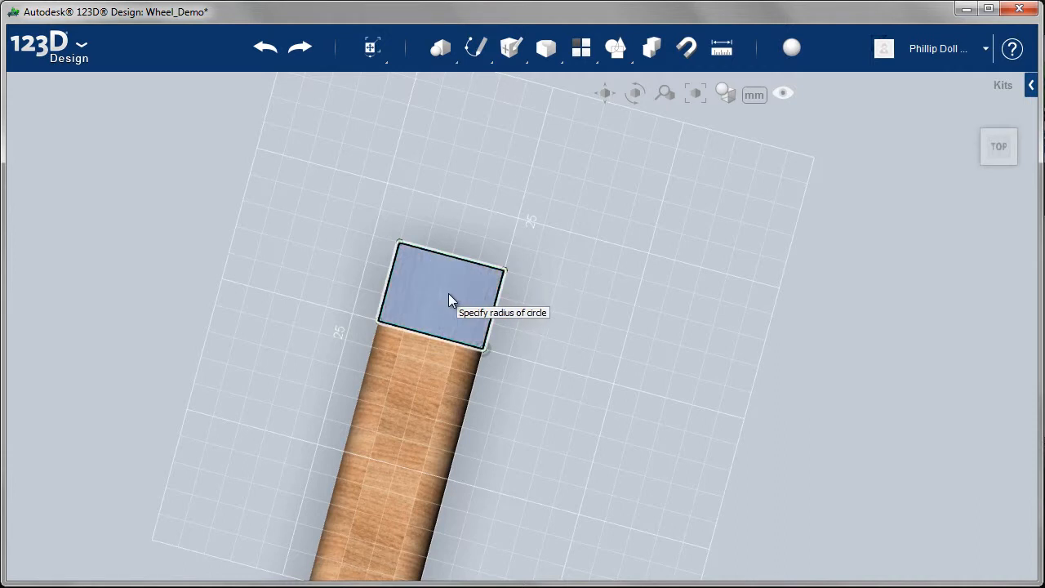
left_click(526, 255)
key("Escape")
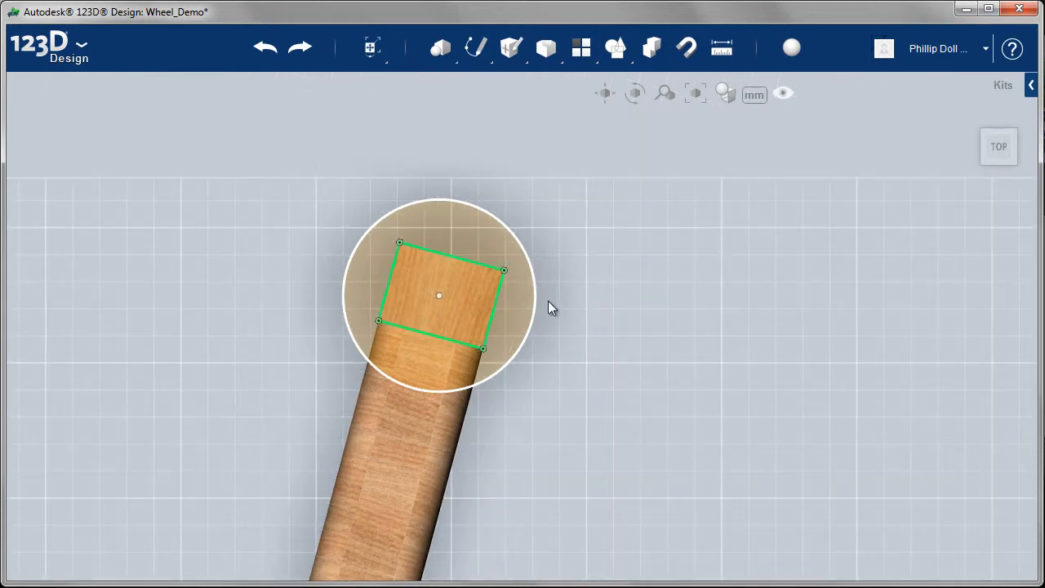
mouse_move(446, 294)
left_mouse_down()
mouse_move(459, 286)
mouse_move(442, 298)
left_mouse_up()
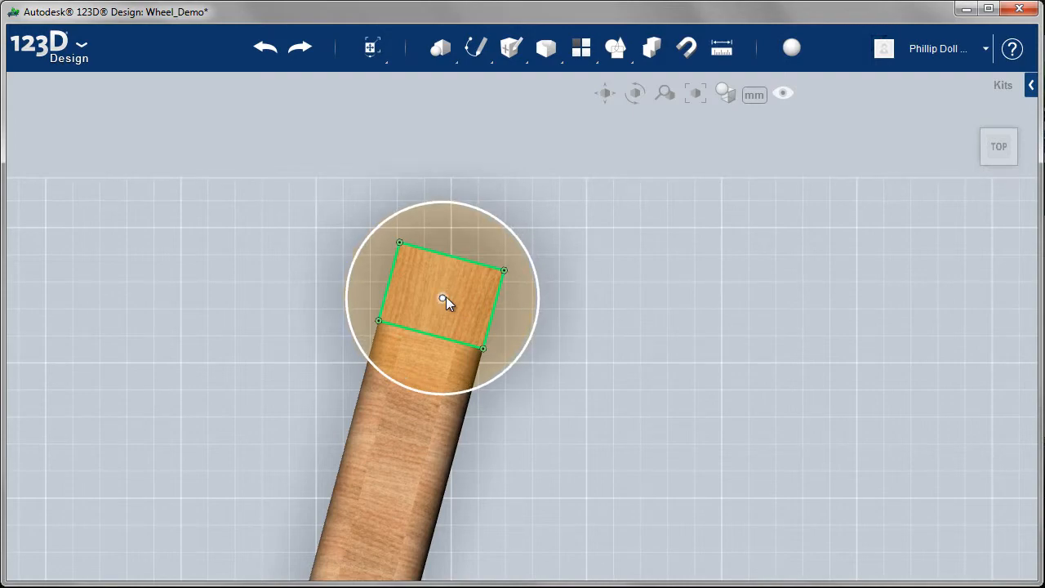
Extrude the region between the circle and the projected rectangle back along the crossbar to form a cylindrical grip
right_click_drag(628, 306, 657, 321)
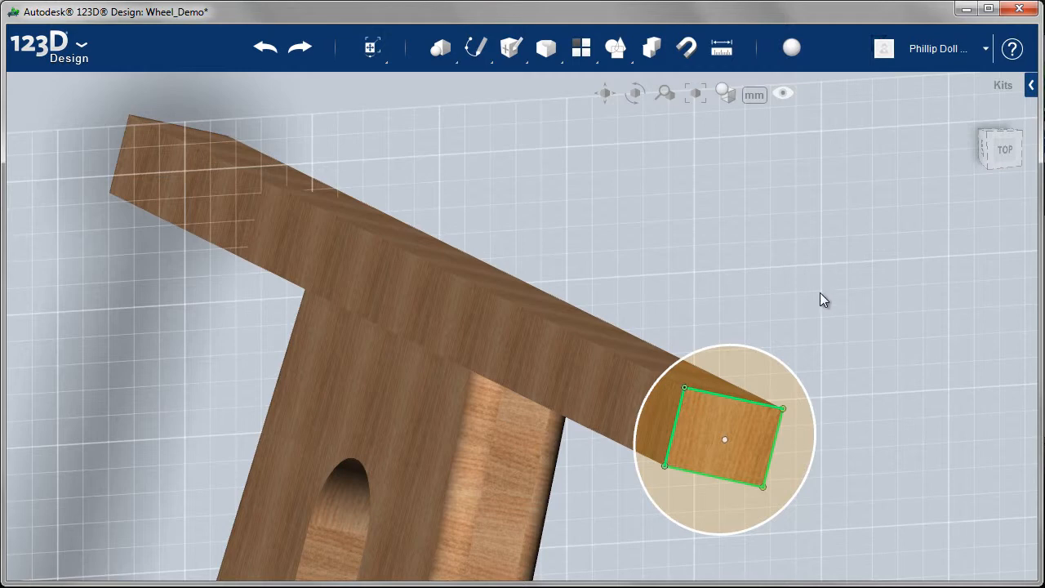
left_click(751, 367)
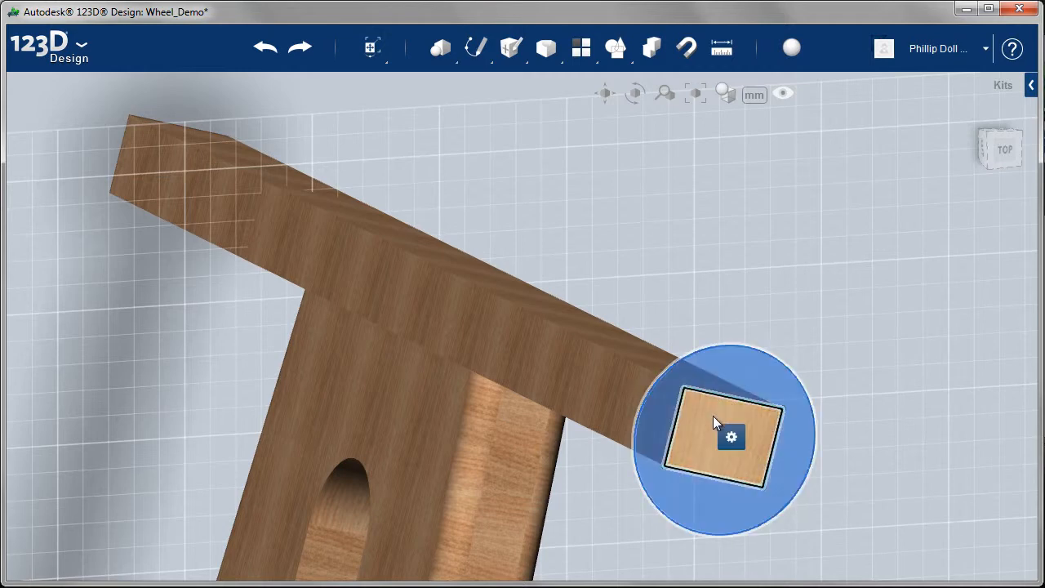
mouse_move(732, 437)
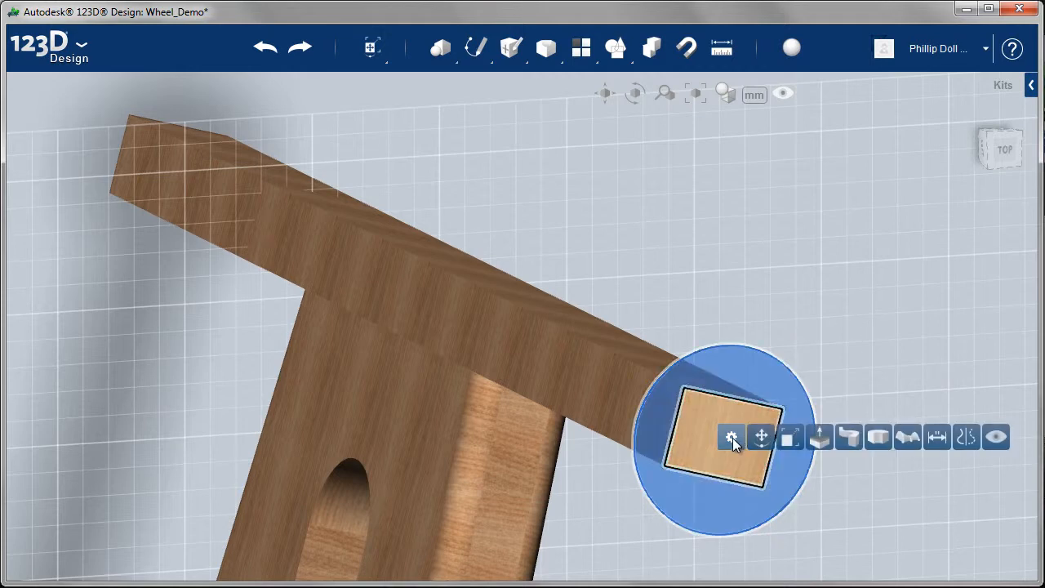
left_click(820, 438)
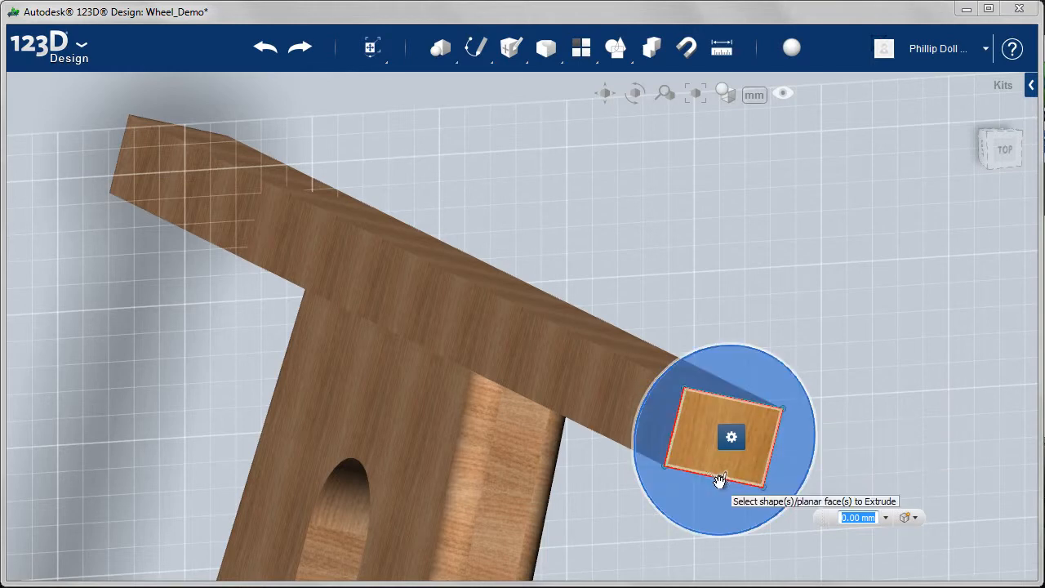
left_click_drag(724, 481, 617, 359)
left_click(845, 306)
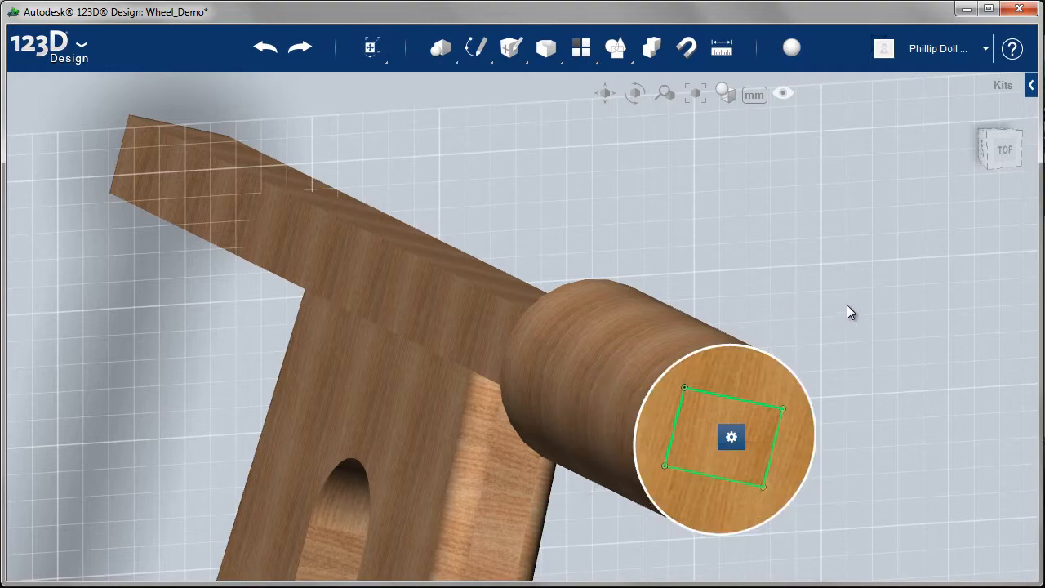
Draw a larger circle with a radius of about 23.5 mm, concentric with the grip's outline, in the end-face sketch
mouse_move(728, 368)
right_mouse_down()
mouse_move(759, 362)
mouse_move(776, 373)
mouse_move(771, 384)
mouse_move(727, 377)
right_mouse_up()
scroll(727, 380, "down", 5)
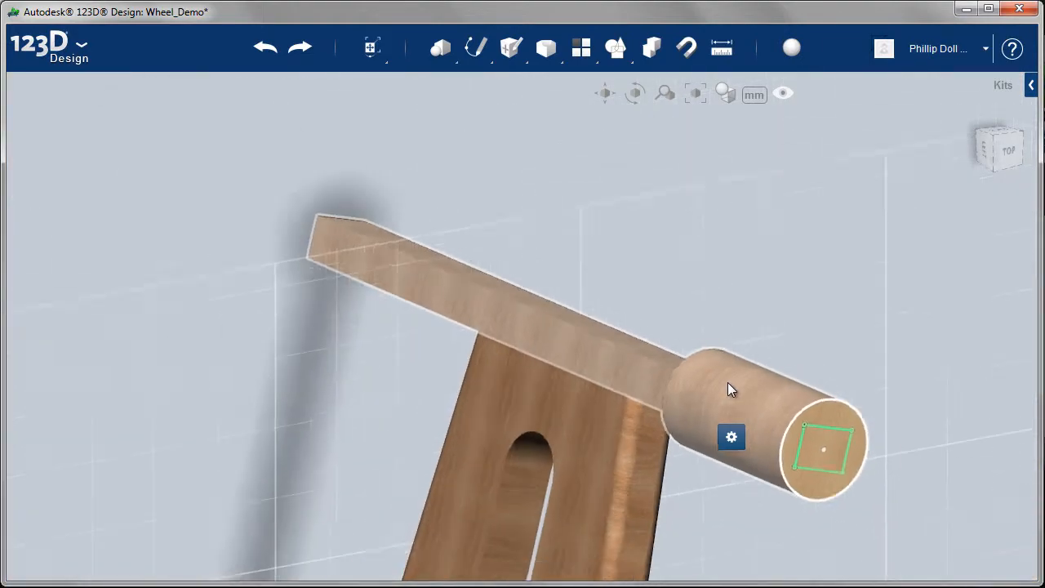
middle_click_drag(920, 314, 755, 250)
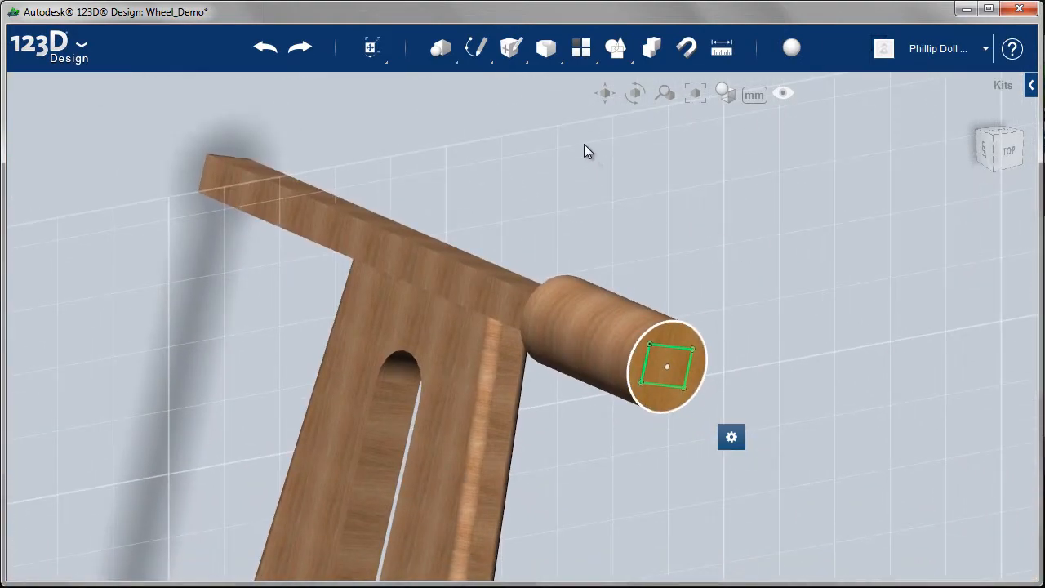
mouse_move(475, 47)
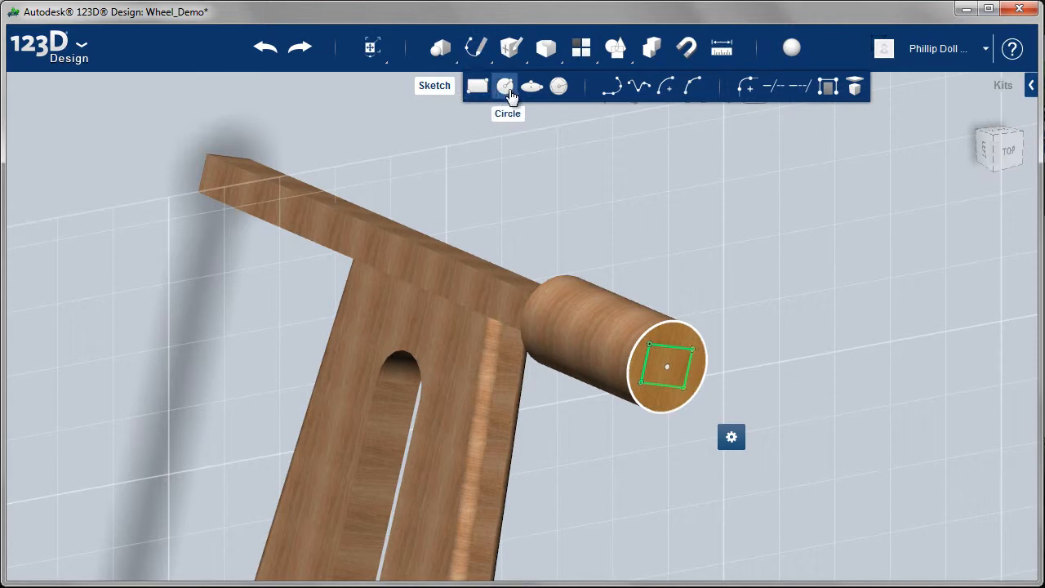
left_click(505, 85)
left_click(679, 366)
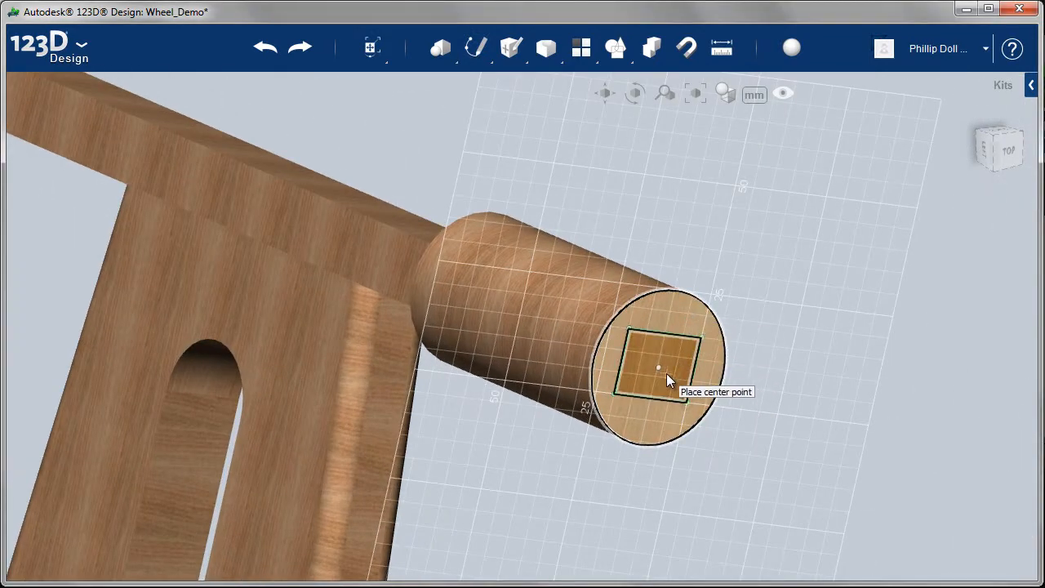
left_click(658, 365)
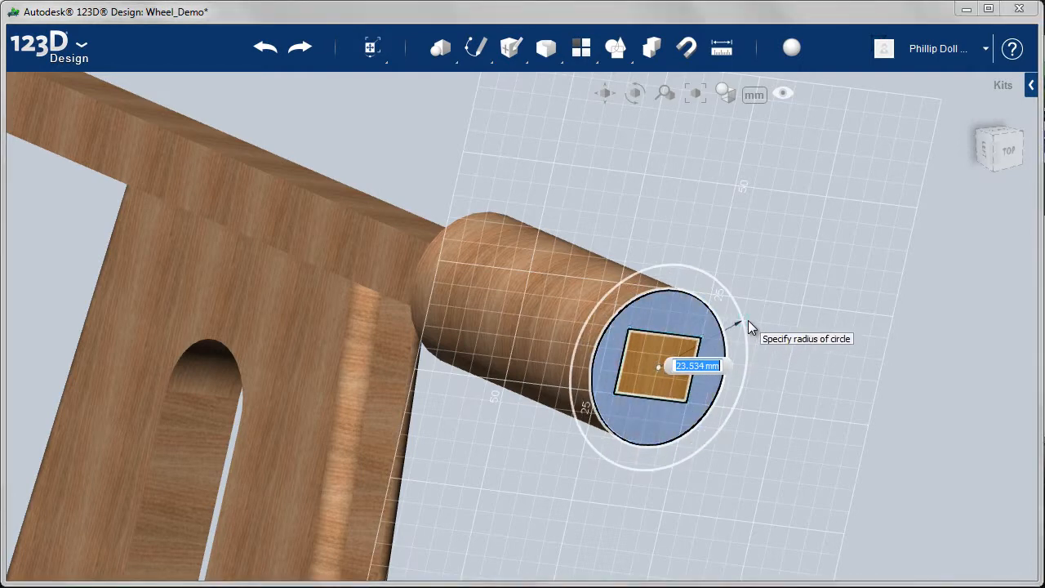
left_click(747, 319)
left_click(802, 304)
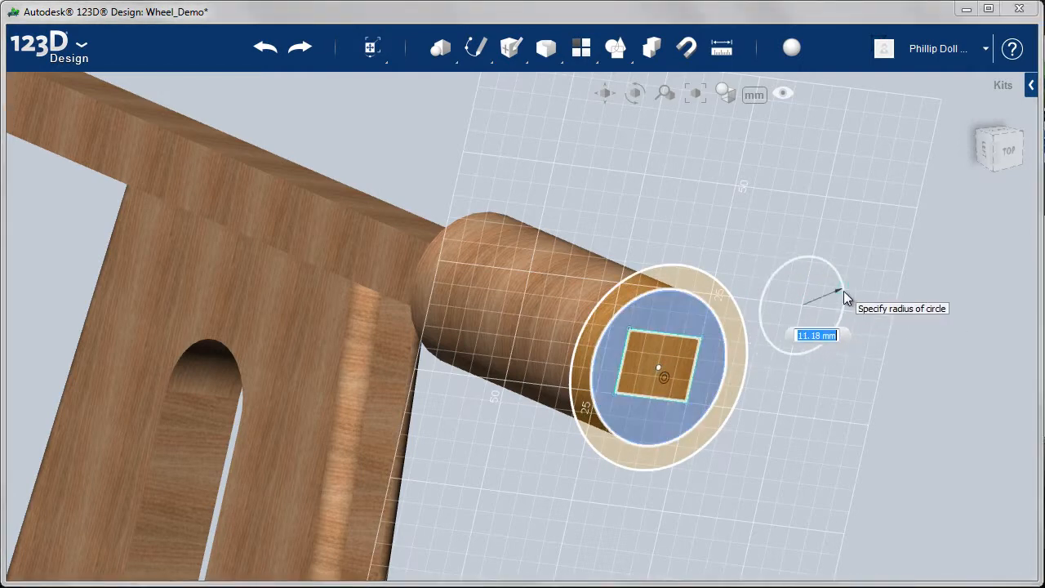
key("Escape")
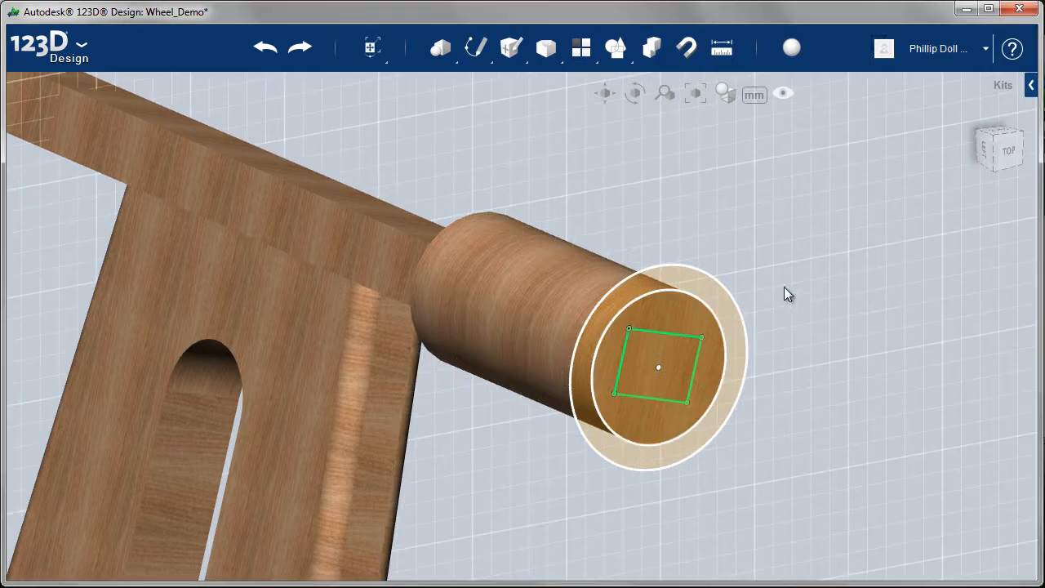
Extrude all regions inside the larger end-face circle outward by 10 mm to form the grip's end cap, and hide the sketches
left_click(718, 294)
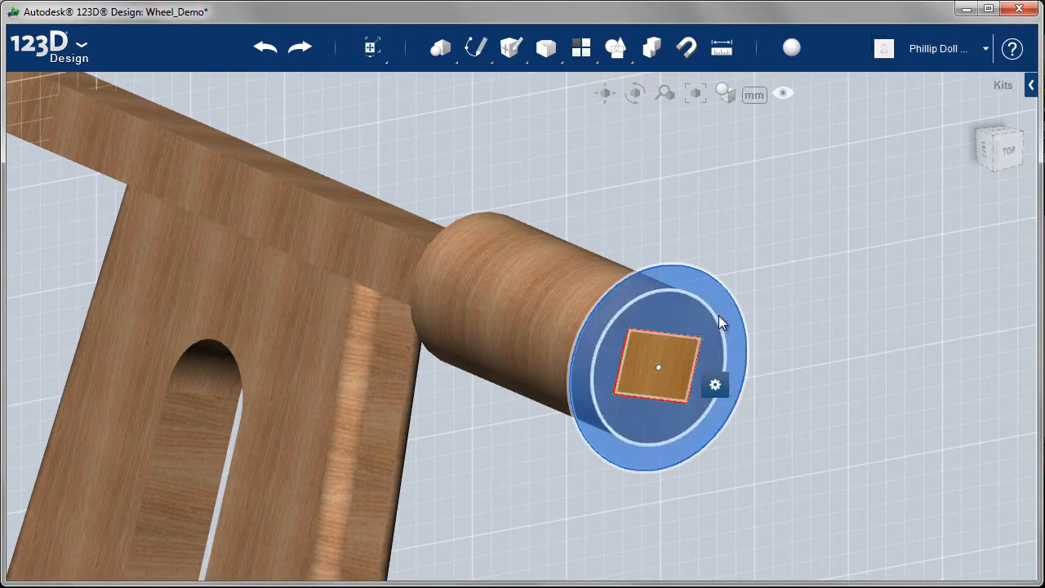
left_click(676, 355)
mouse_move(708, 428)
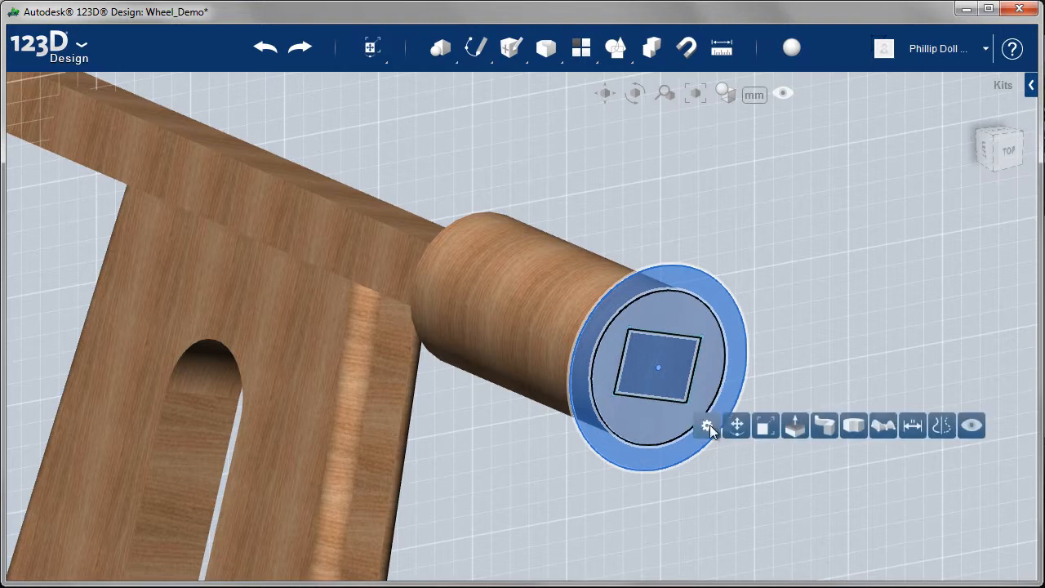
left_click(790, 424)
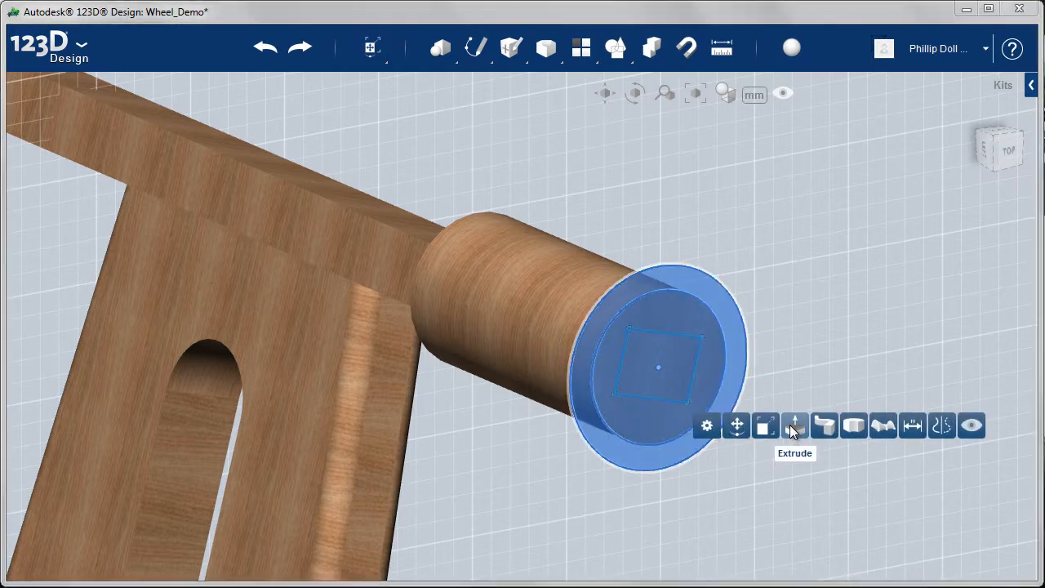
left_click(689, 378)
left_click_drag(659, 367, 692, 380)
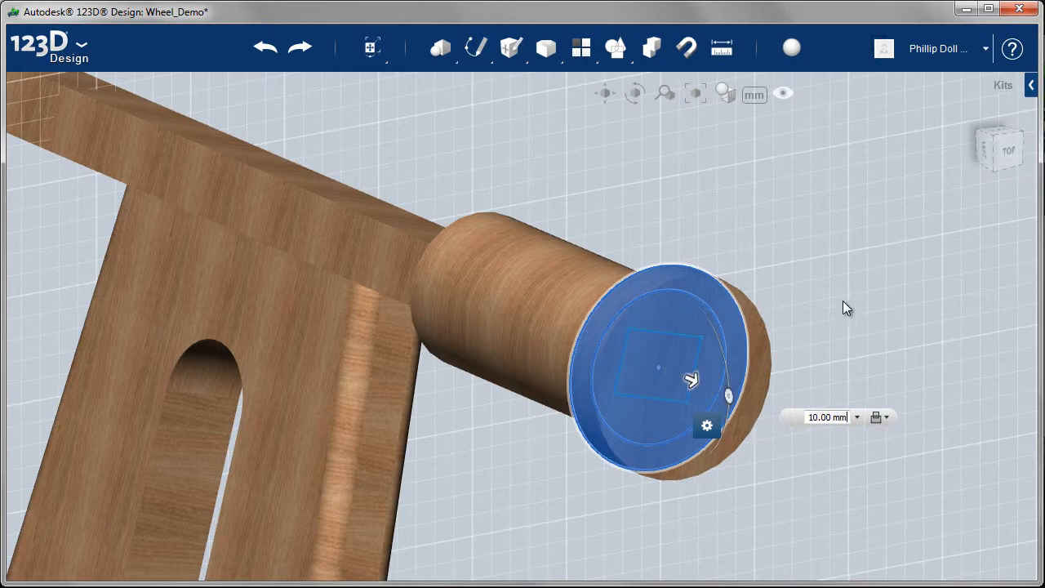
left_click(845, 307)
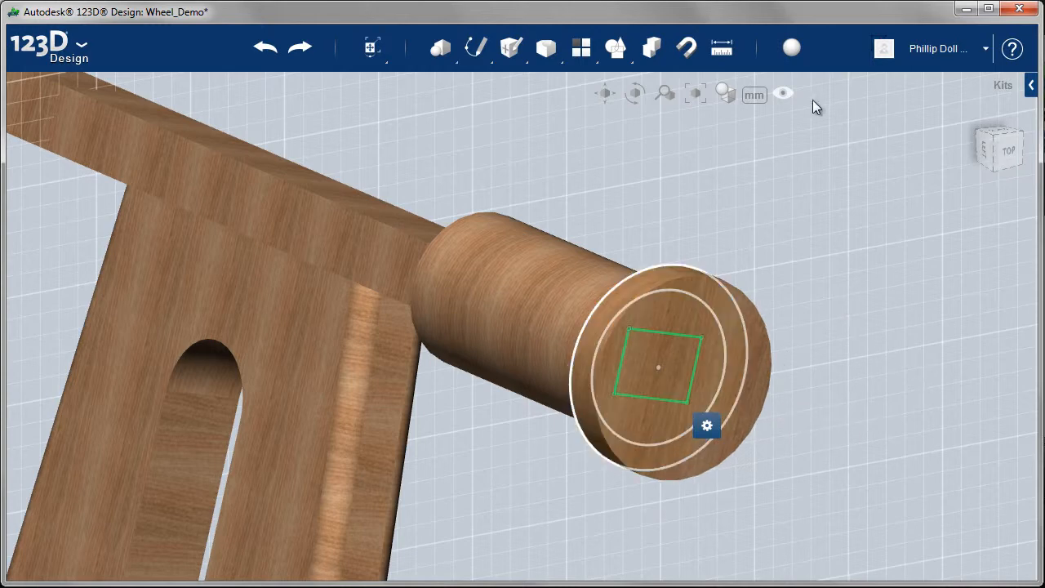
mouse_move(784, 96)
left_click(791, 178)
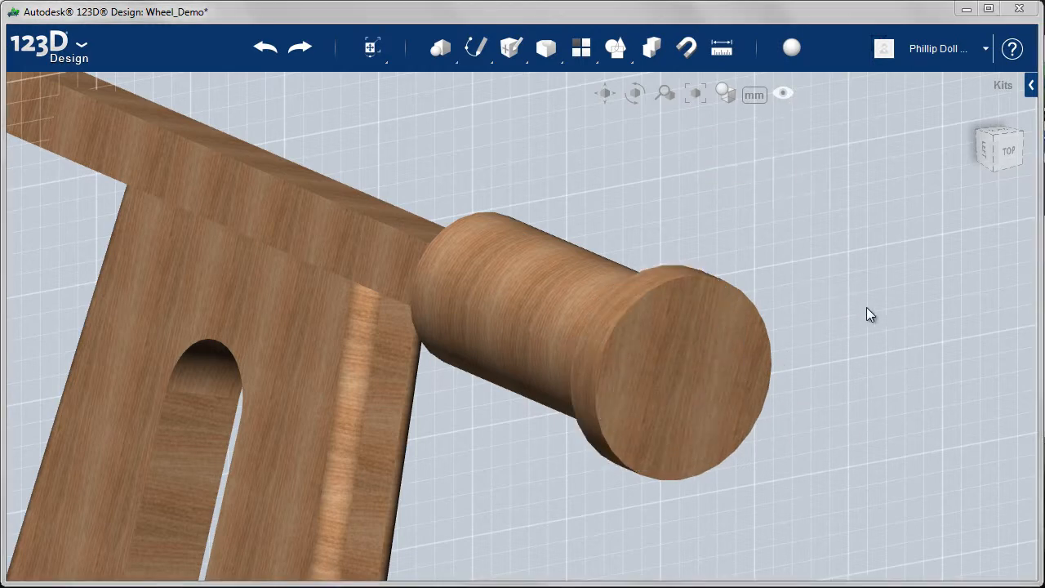
Fillet both outer edges of the end cap, its junction with the grip and the grip's inner end edge with a 2 mm radius
right_click_drag(868, 331, 792, 357)
scroll(784, 357, "up", 5)
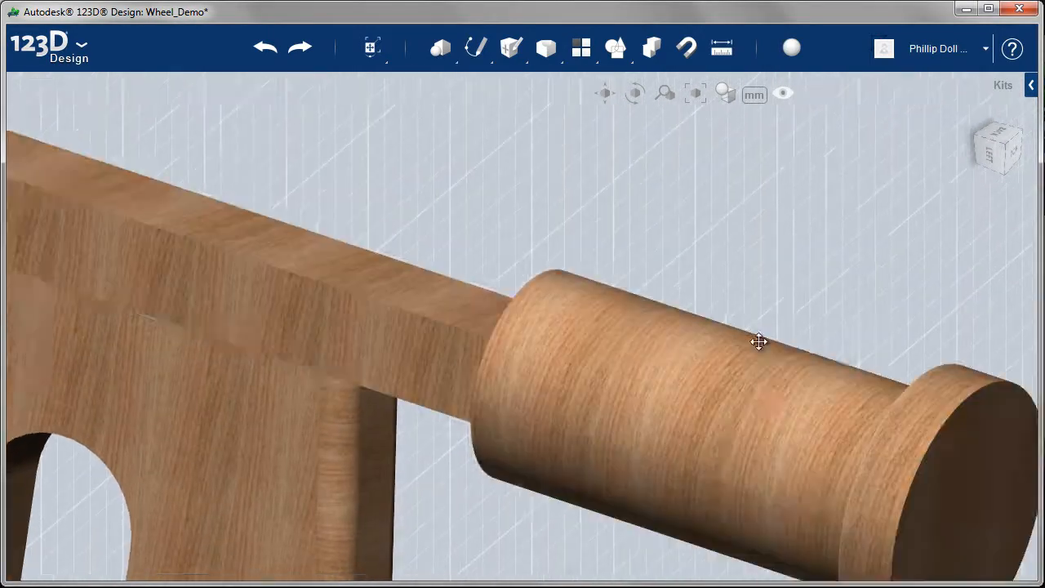
scroll(715, 381, "down", 5)
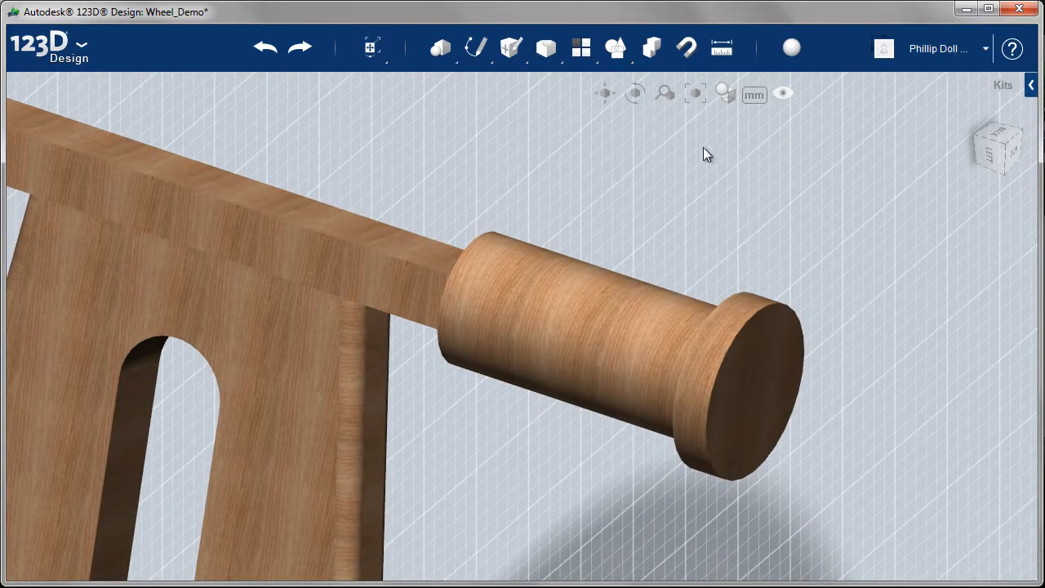
mouse_move(546, 48)
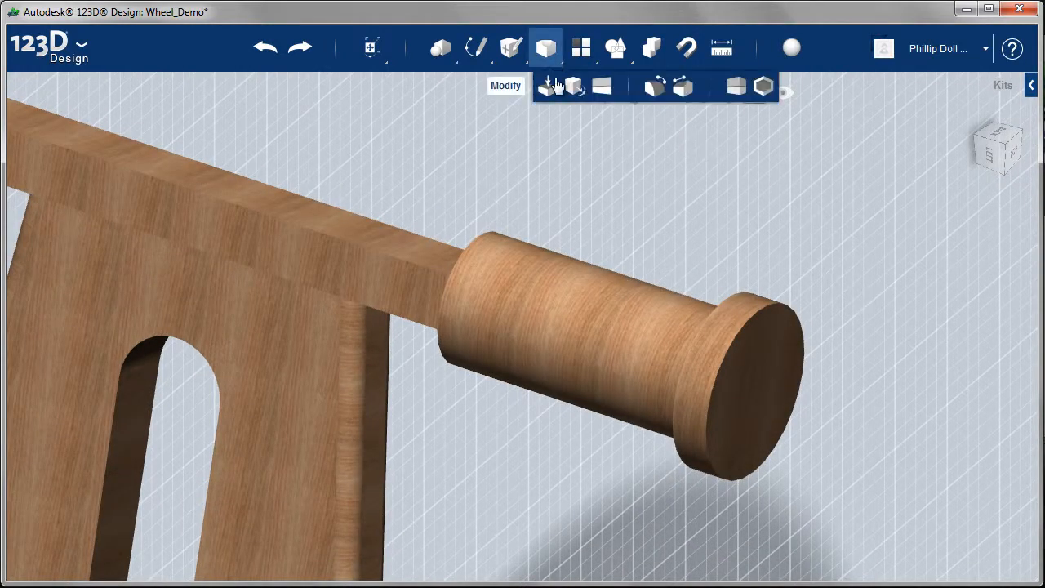
left_click(656, 85)
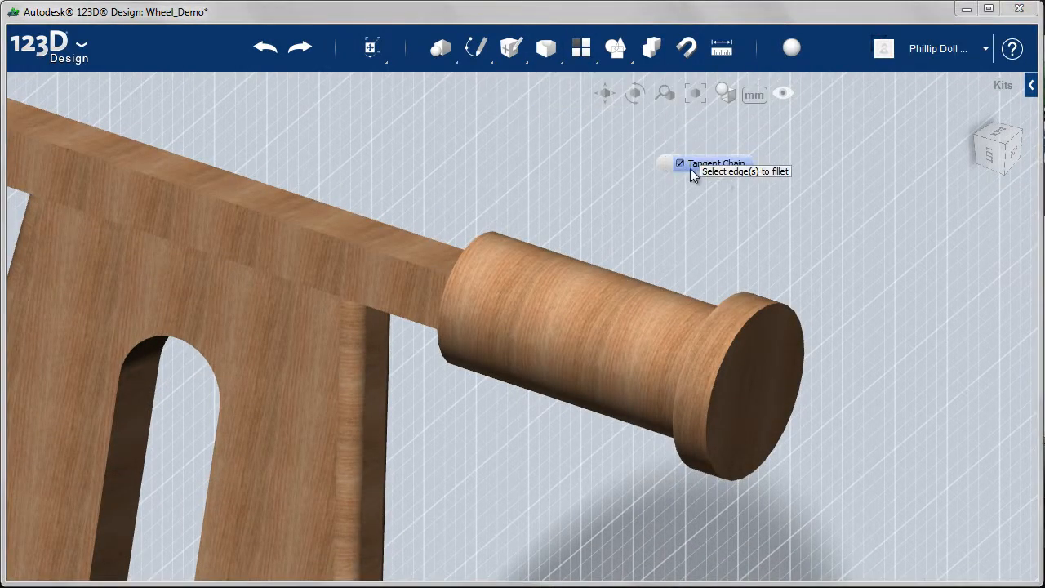
left_click(787, 309)
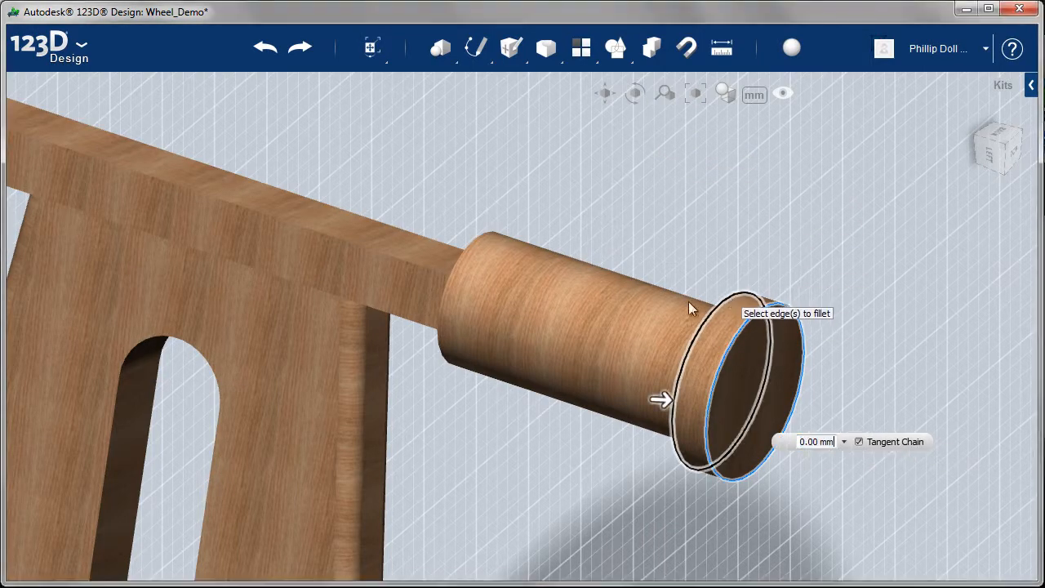
right_click_drag(688, 301, 773, 268)
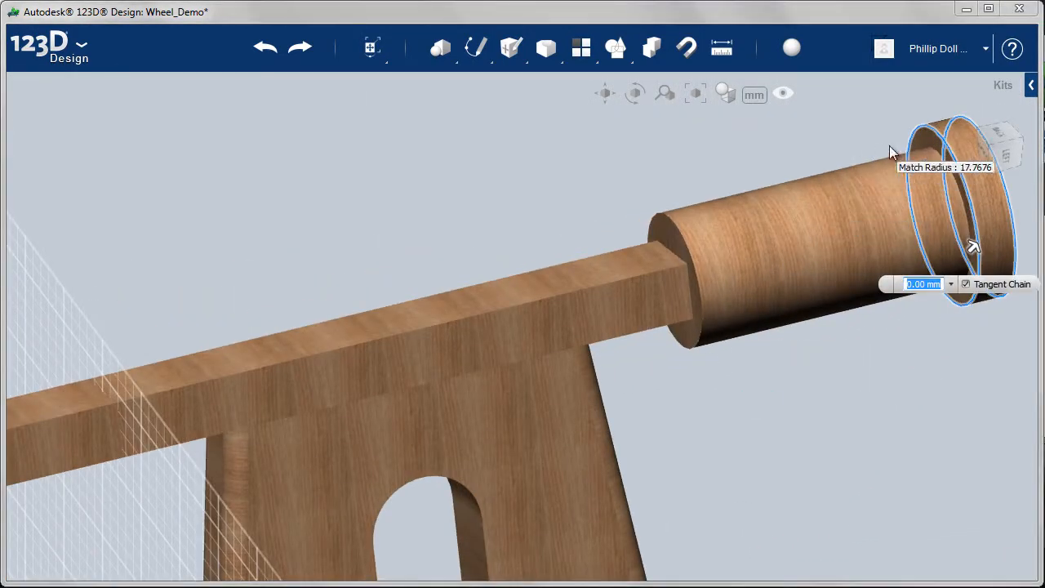
left_click(926, 152)
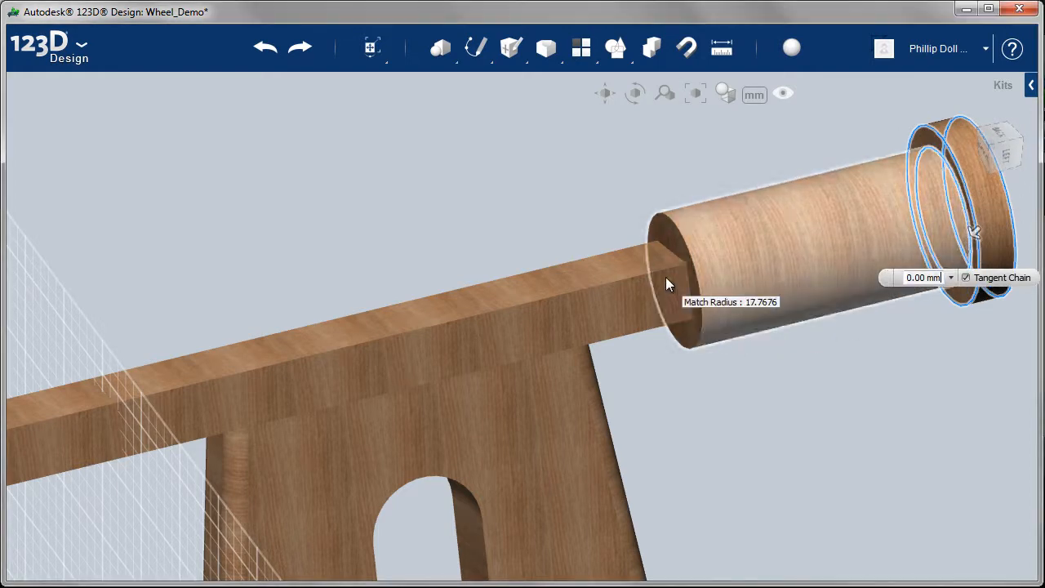
left_click(684, 237)
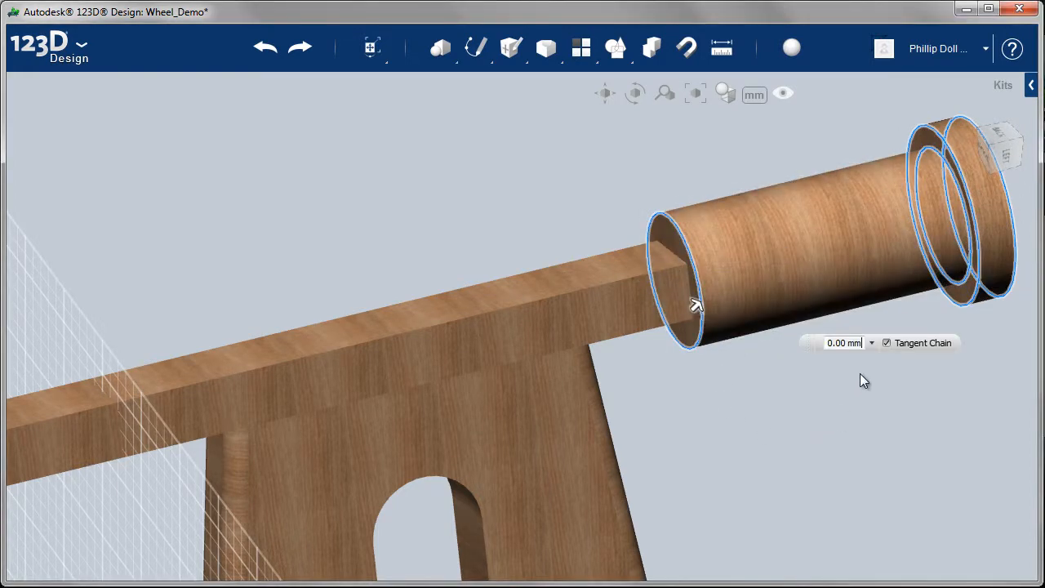
double_click(844, 343)
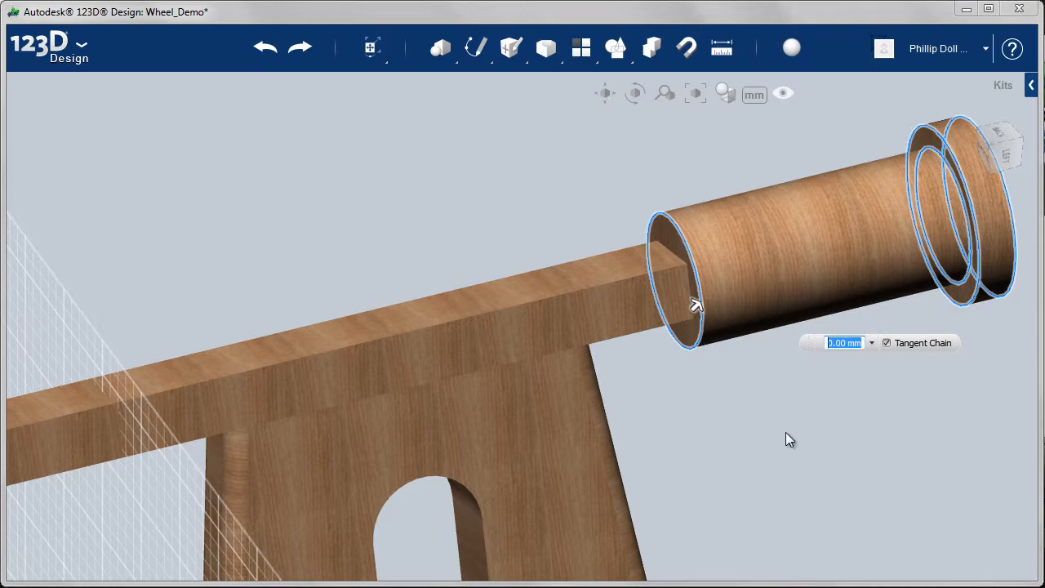
type("2")
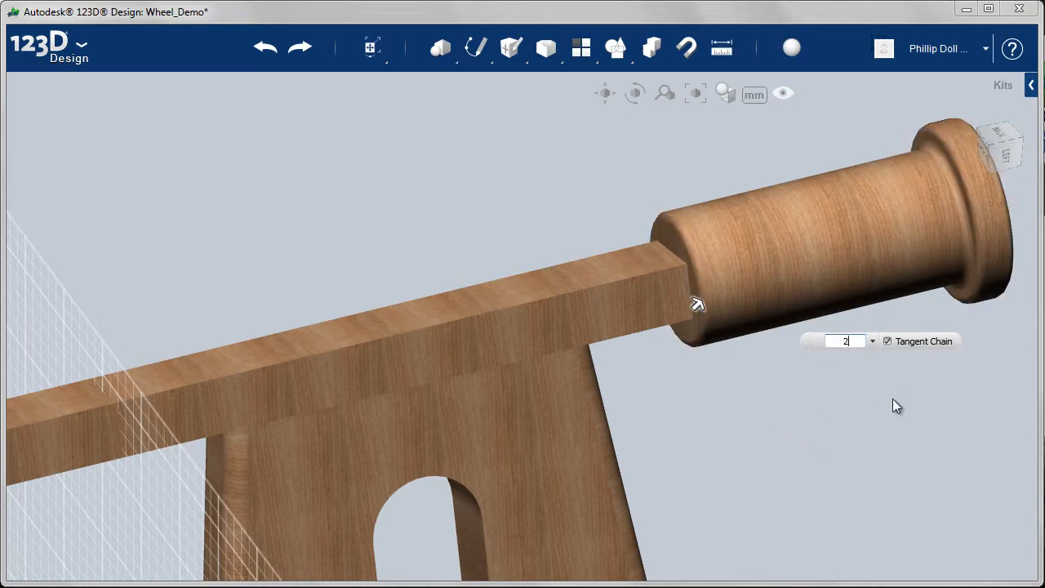
key("Return")
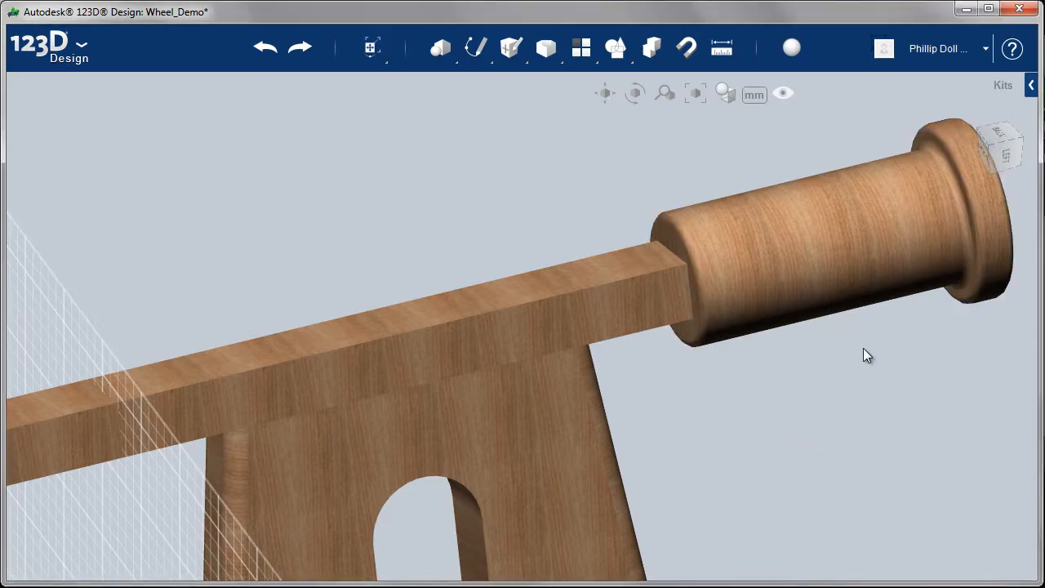
Apply the Black paint material to the grip's cylindrical face and the adjoining fillet face beside the end cap
middle_click_drag(862, 354, 677, 415)
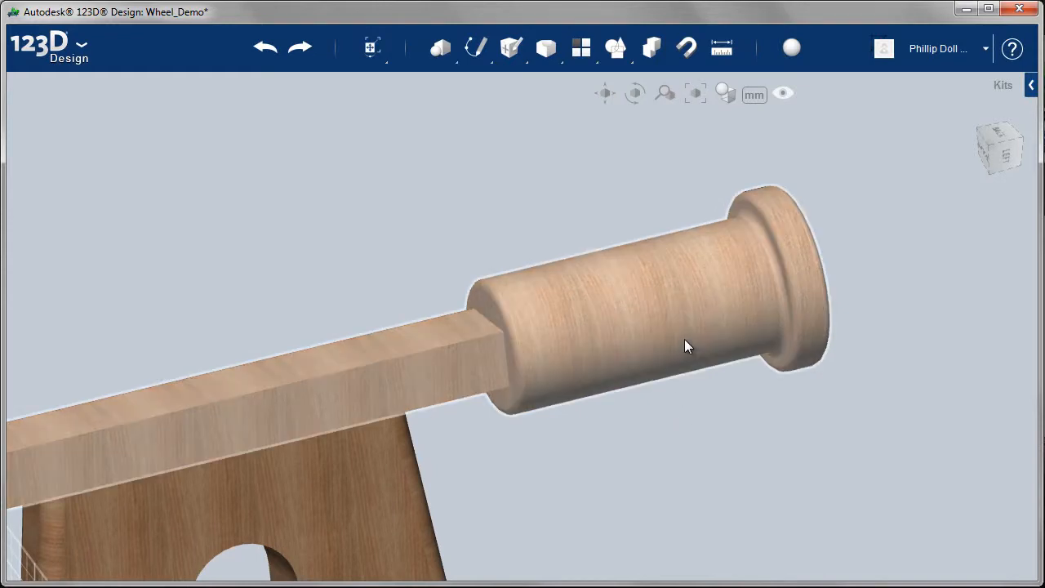
left_click(673, 316)
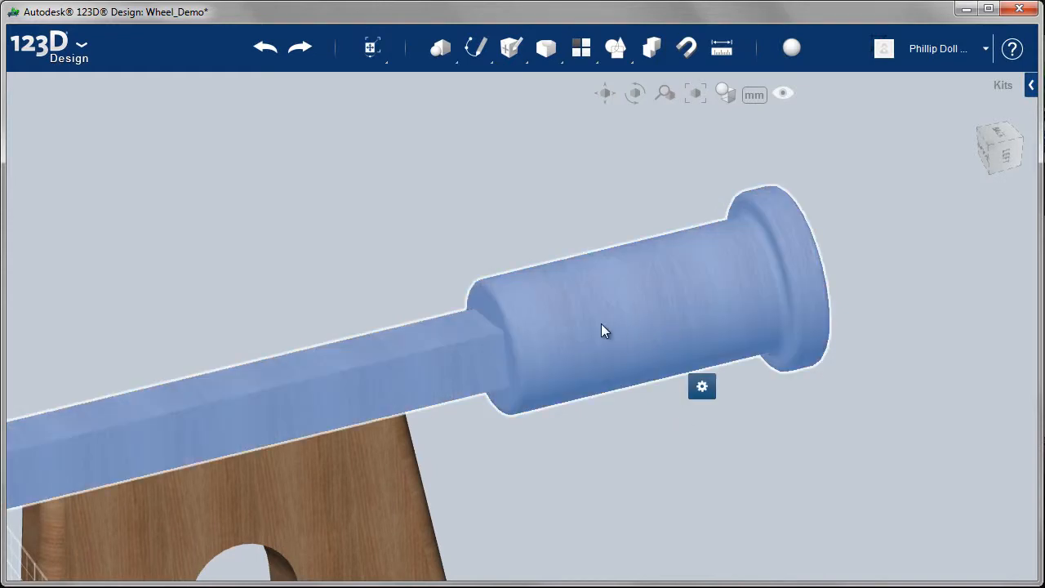
left_click(635, 356)
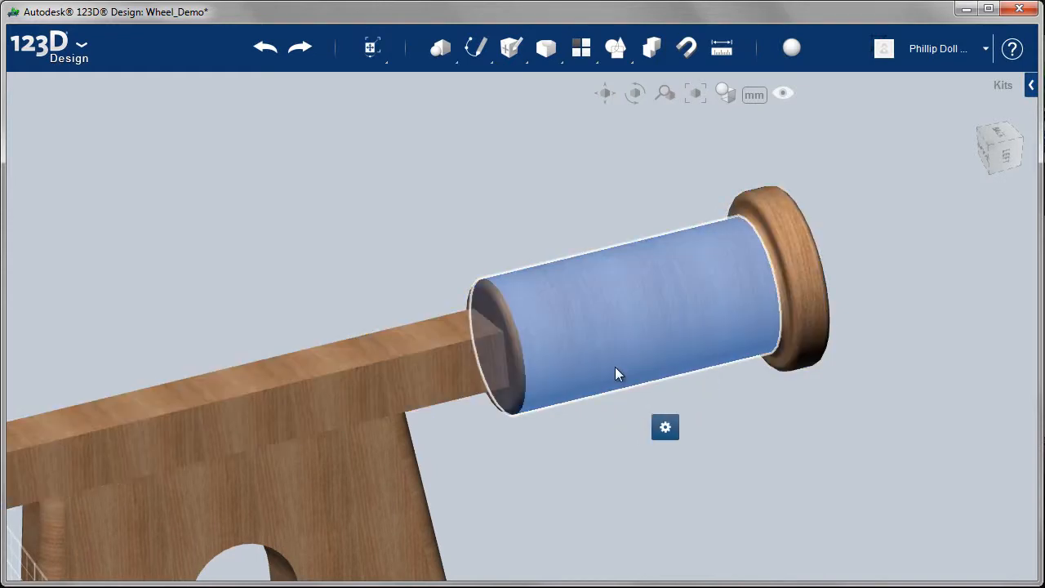
scroll(645, 320, "up", 3)
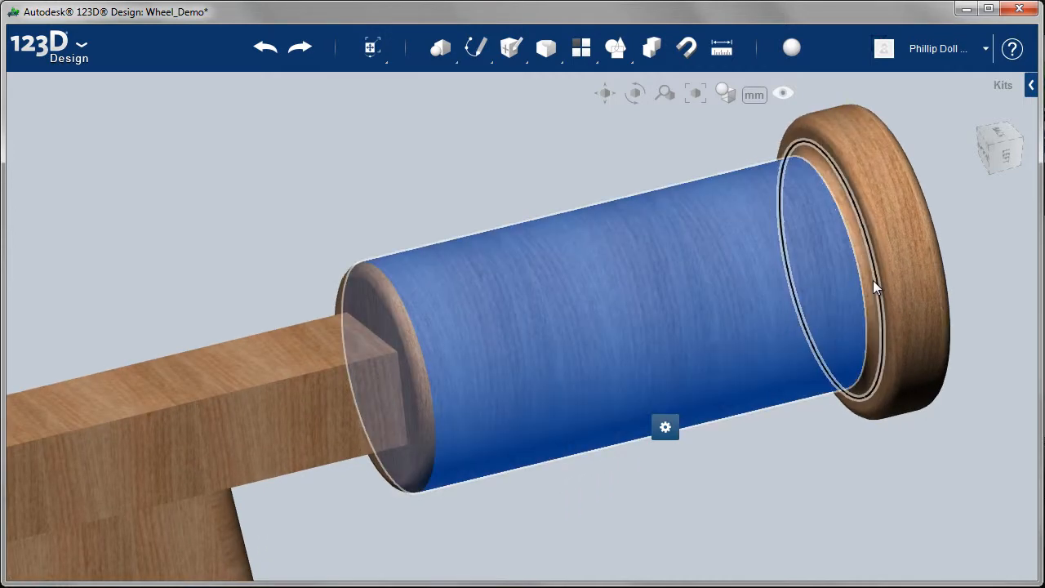
left_click(871, 293)
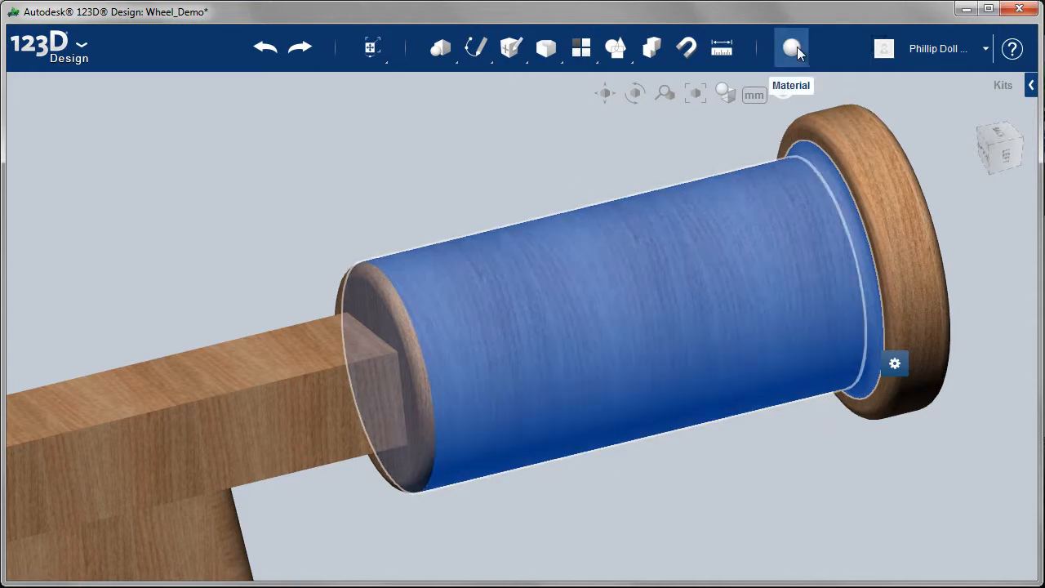
left_click(792, 48)
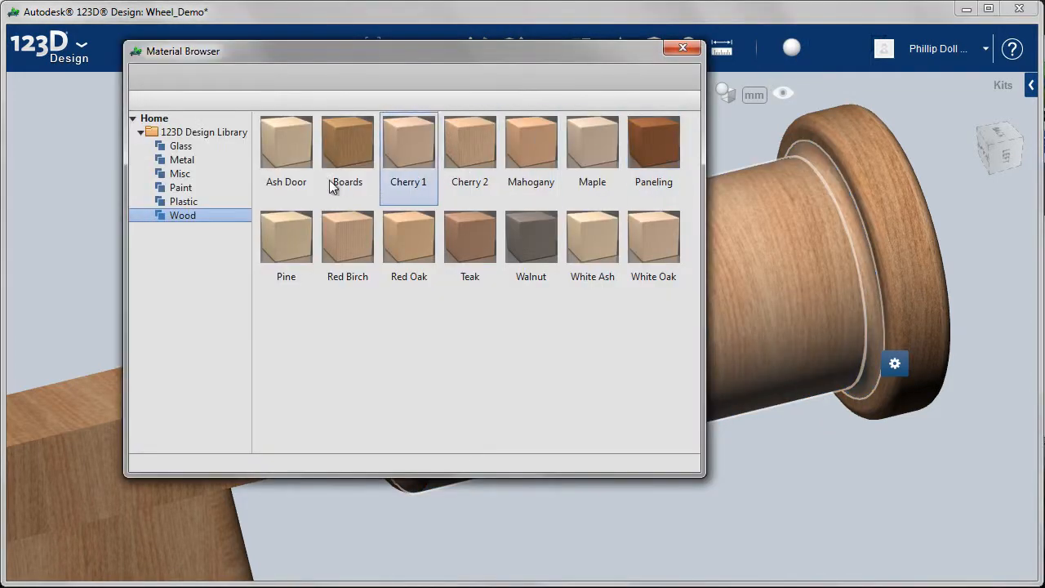
left_click(196, 187)
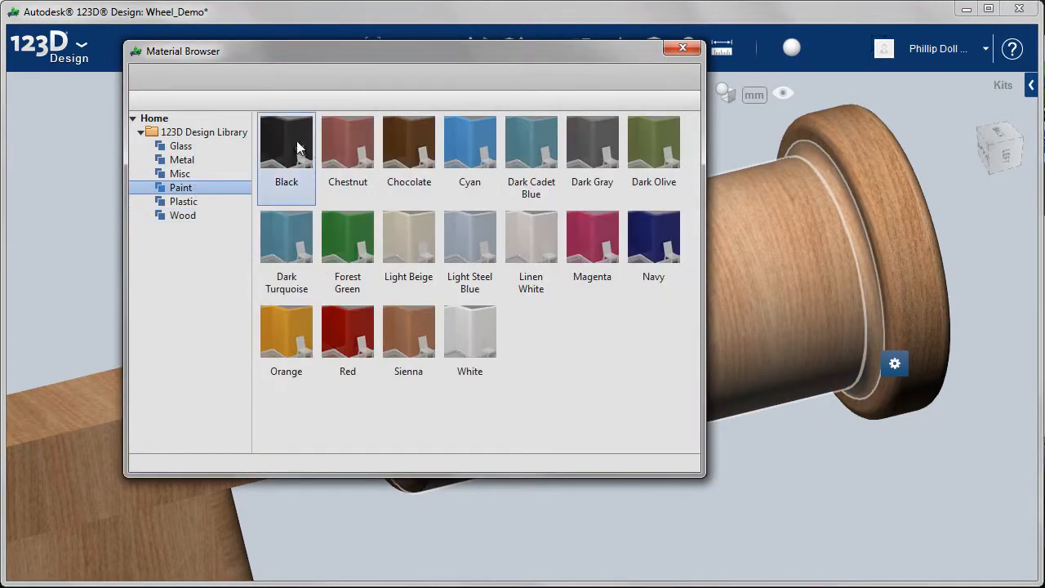
left_click(343, 161)
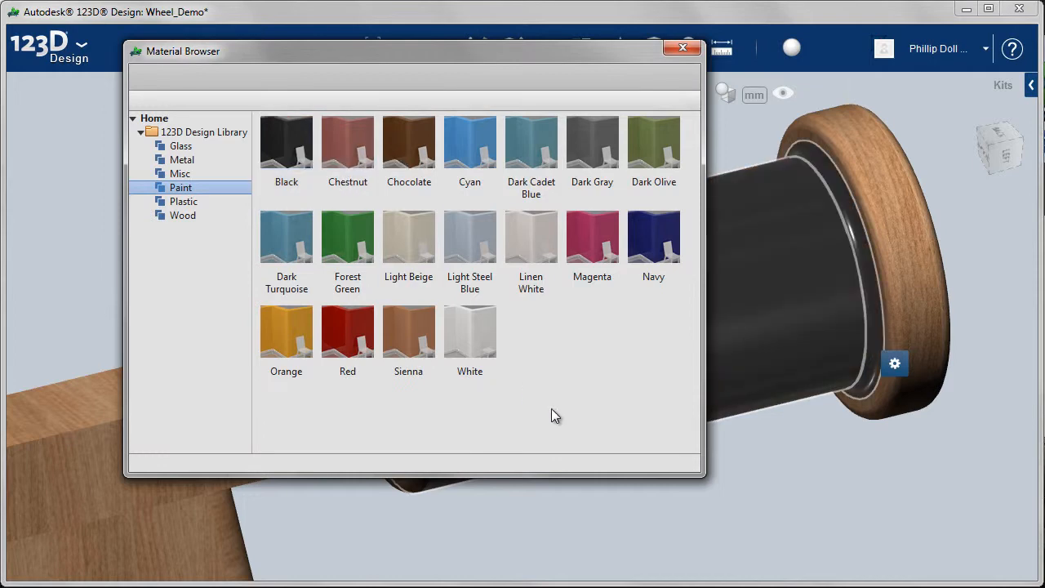
left_click(682, 48)
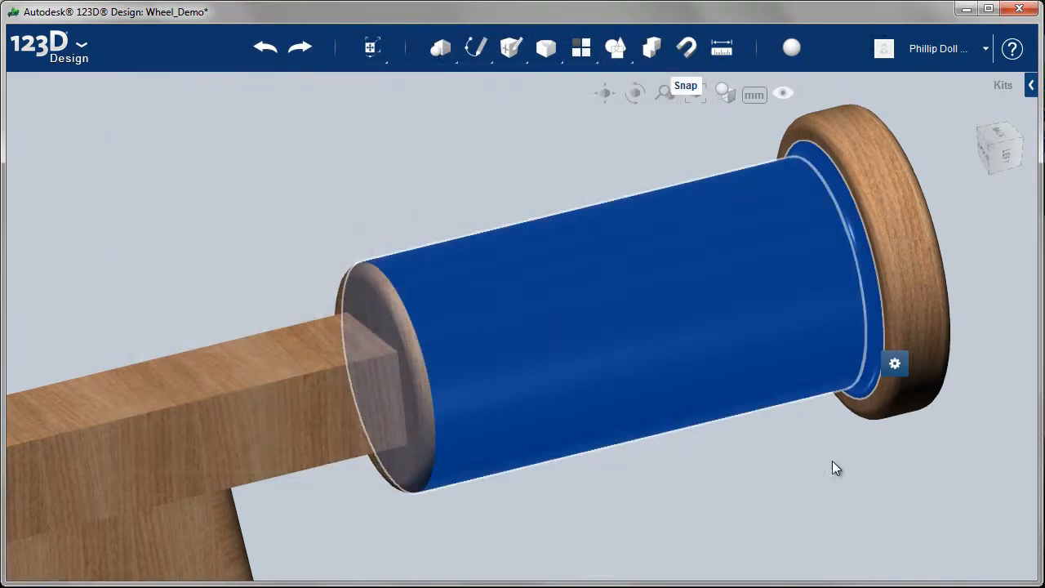
left_click(843, 504)
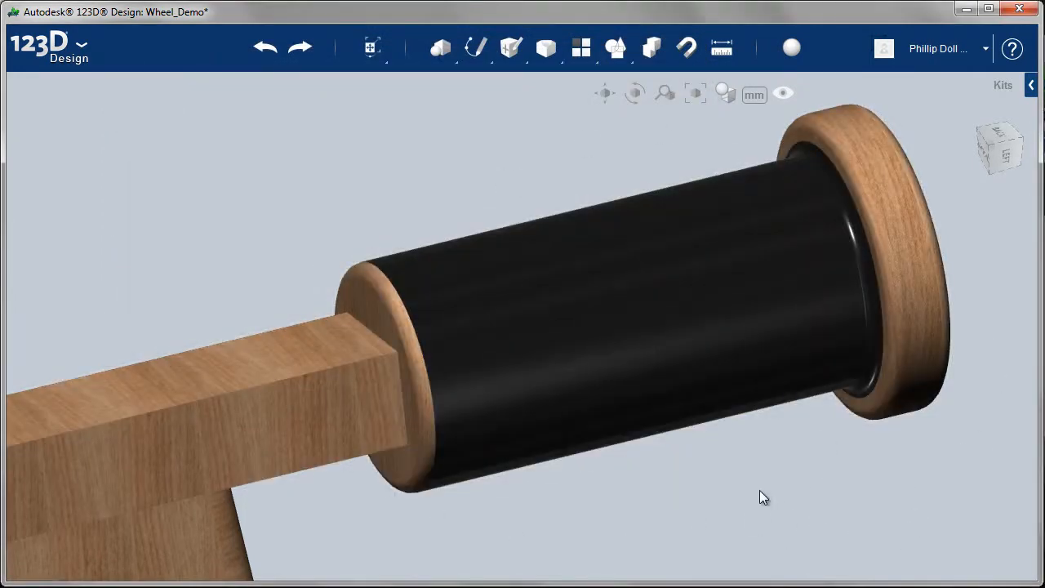
right_click_drag(759, 493, 786, 350)
key("f")
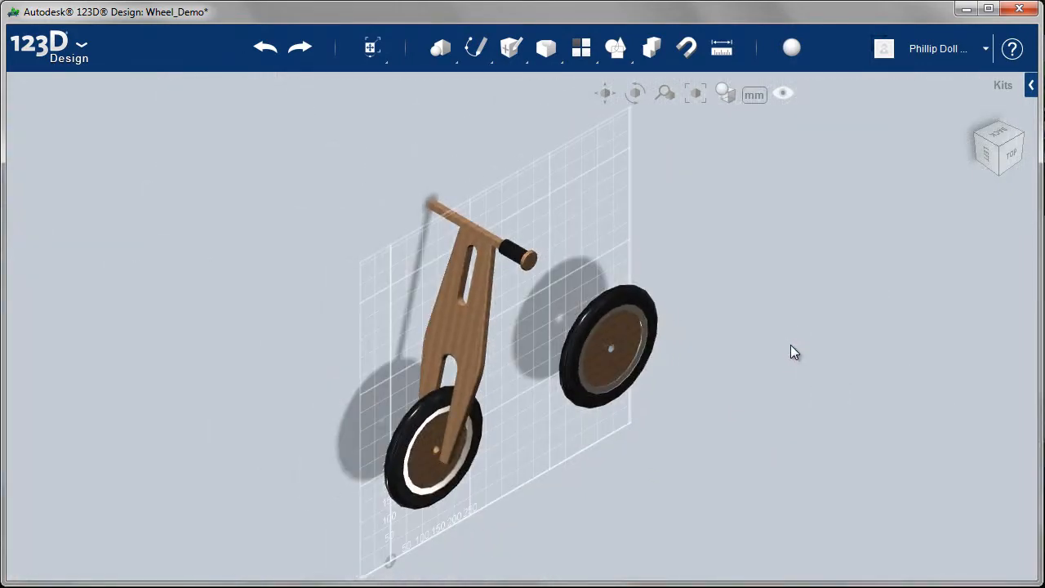